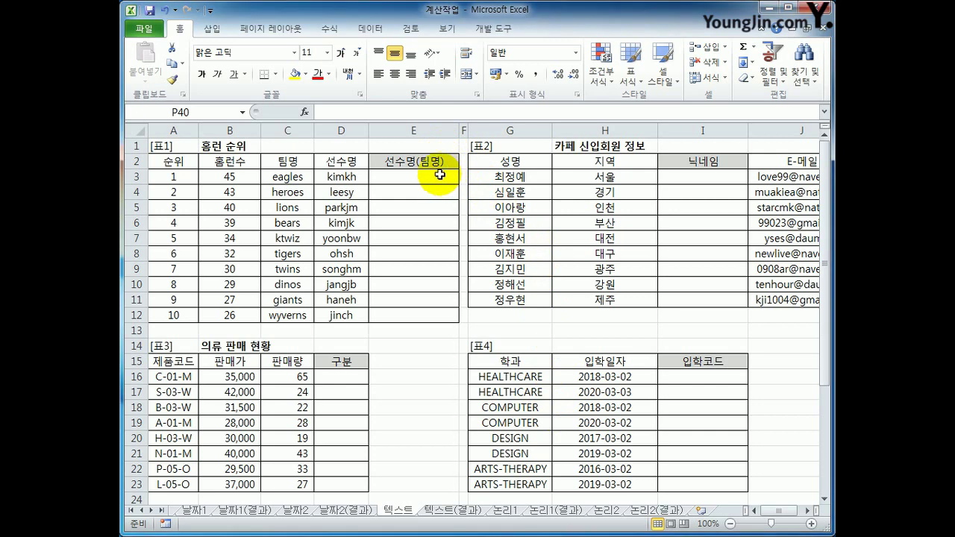
# - Begin the formula in E3 of table 1 with =PROPER(D3) to capitalize the first letter of the player name
pyautogui.click(439, 175)
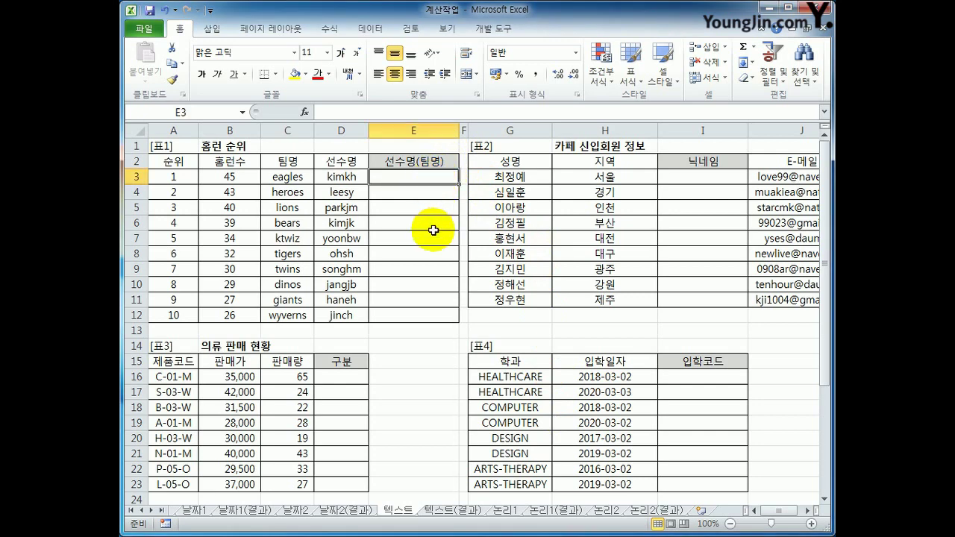
pyautogui.moveTo(345, 179); pyautogui.dragTo(350, 318)
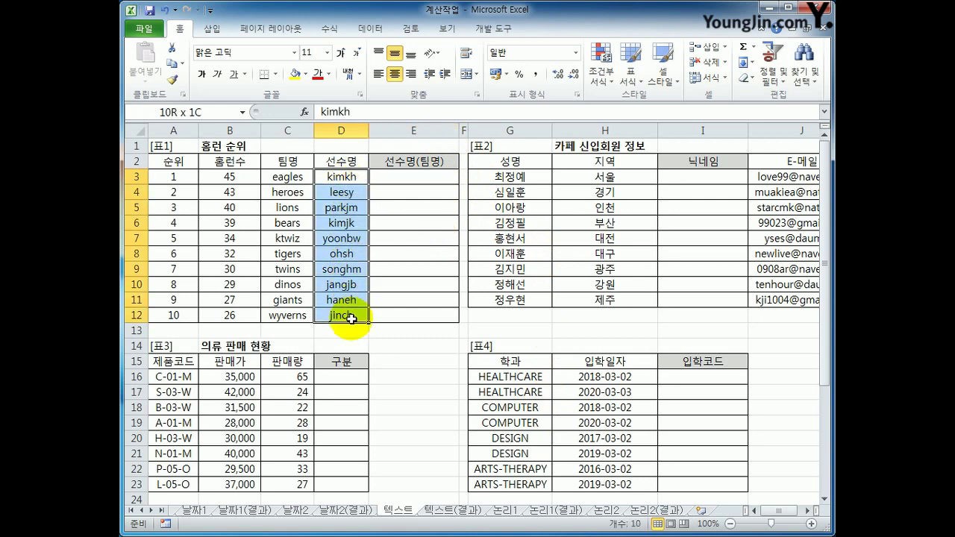
pyautogui.moveTo(288, 178); pyautogui.dragTo(295, 315)
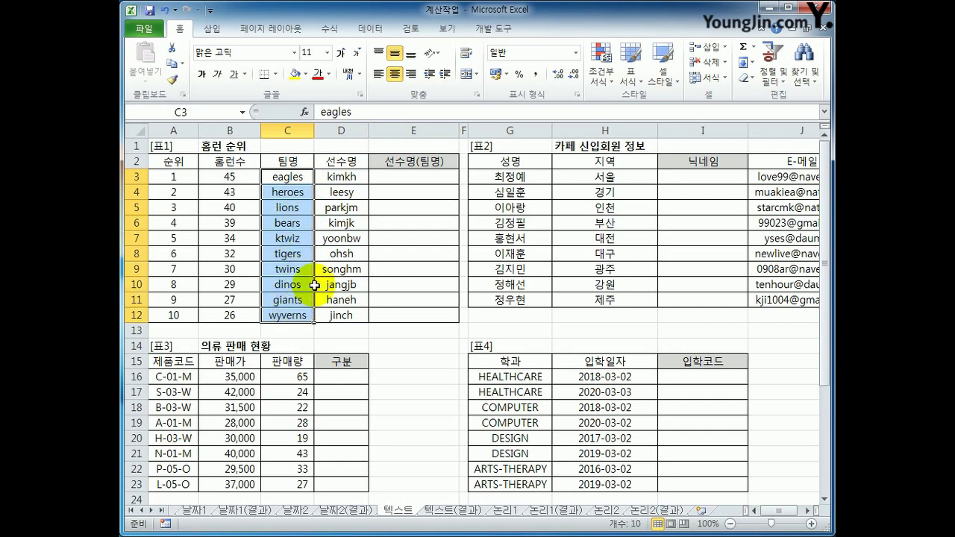
pyautogui.click(397, 179)
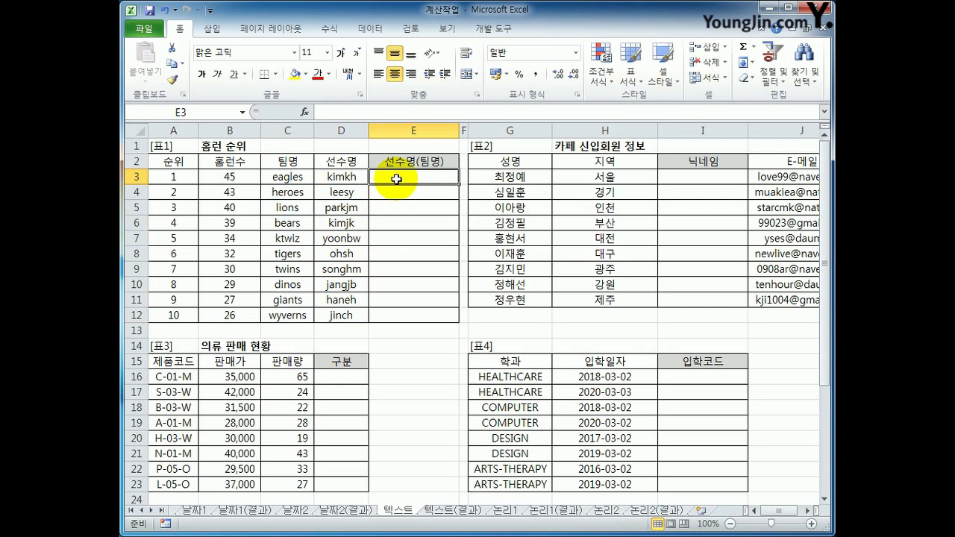
pyautogui.write('=')
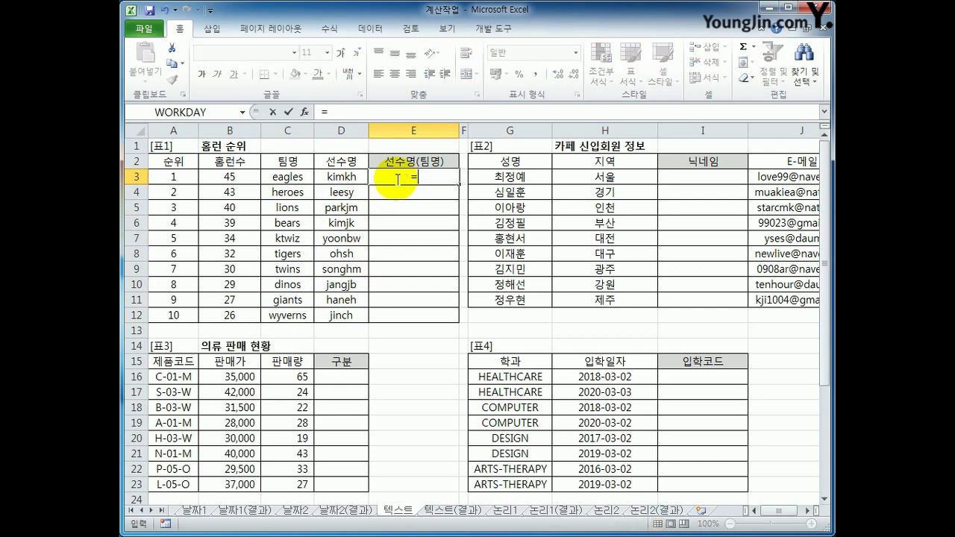
pyautogui.write('PR')
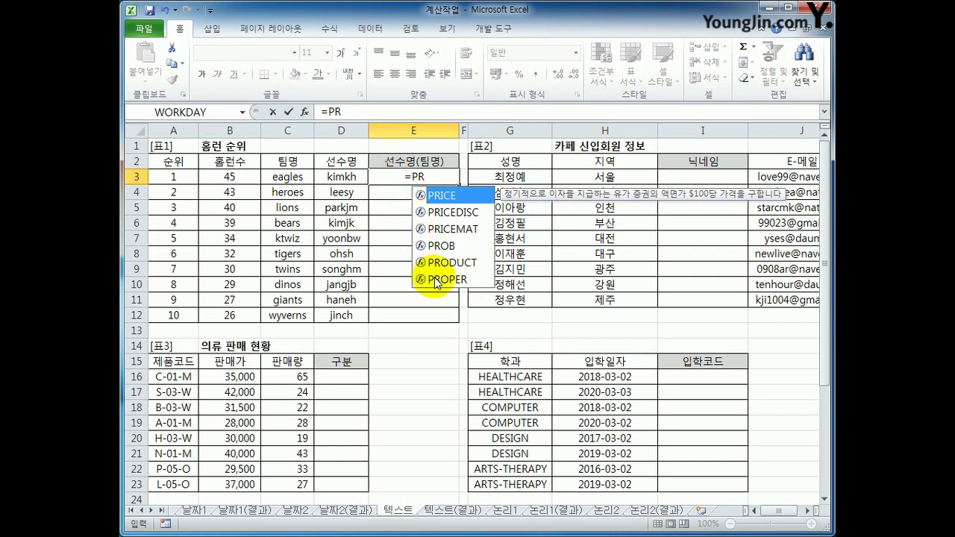
pyautogui.click(429, 280)
pyautogui.doubleClick(434, 282)
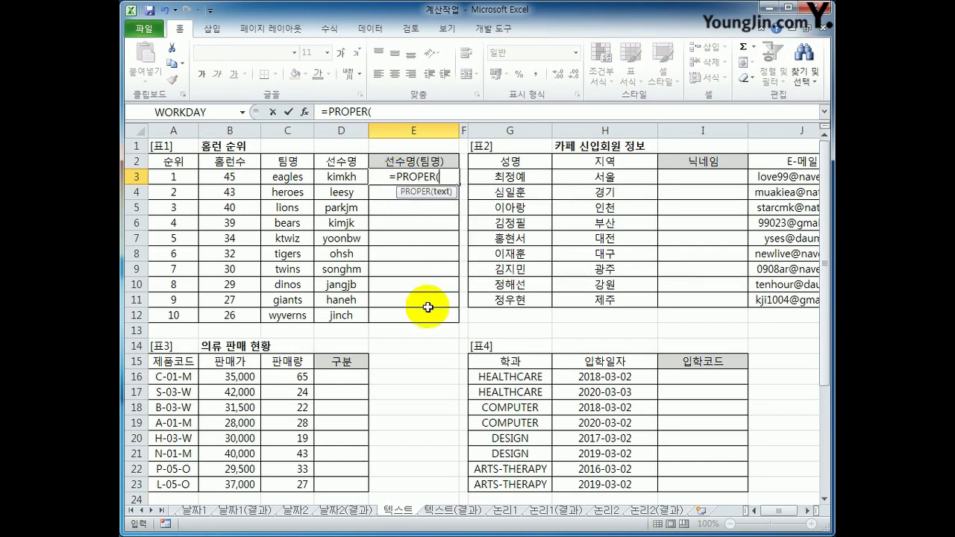
pyautogui.click(342, 177)
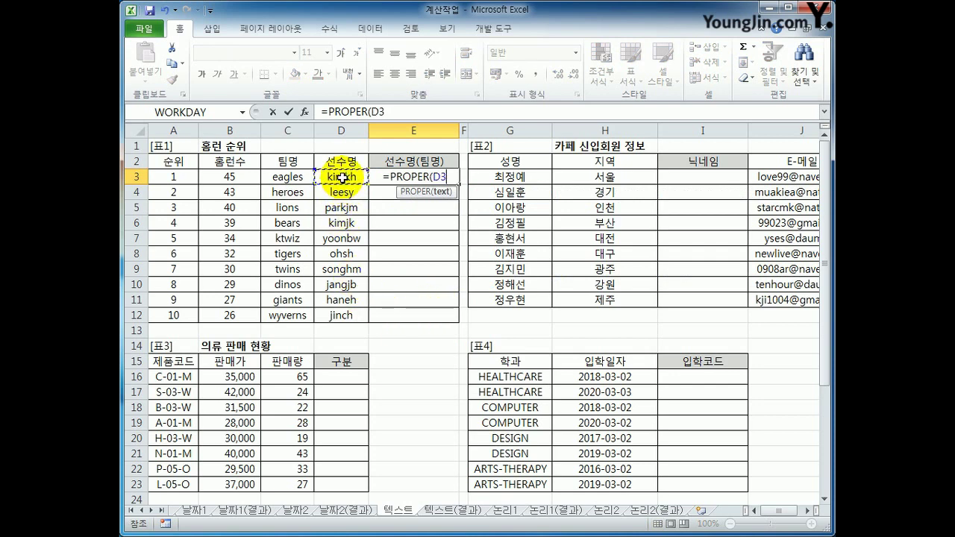
pyautogui.write(')')
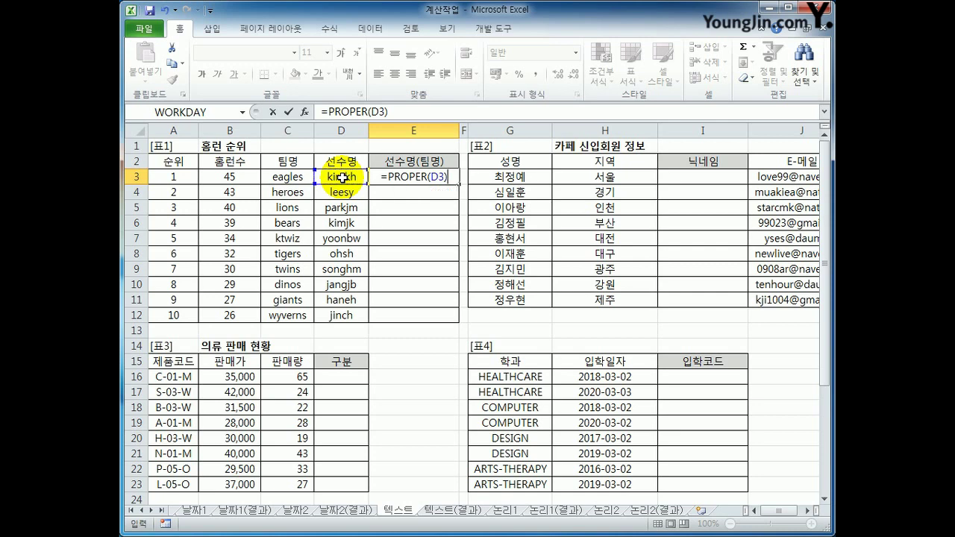
# - Extend the E3 formula with &"("&UPPER(C3)&")" to append the uppercase team name in parentheses, and commit it
pyautogui.write('&')
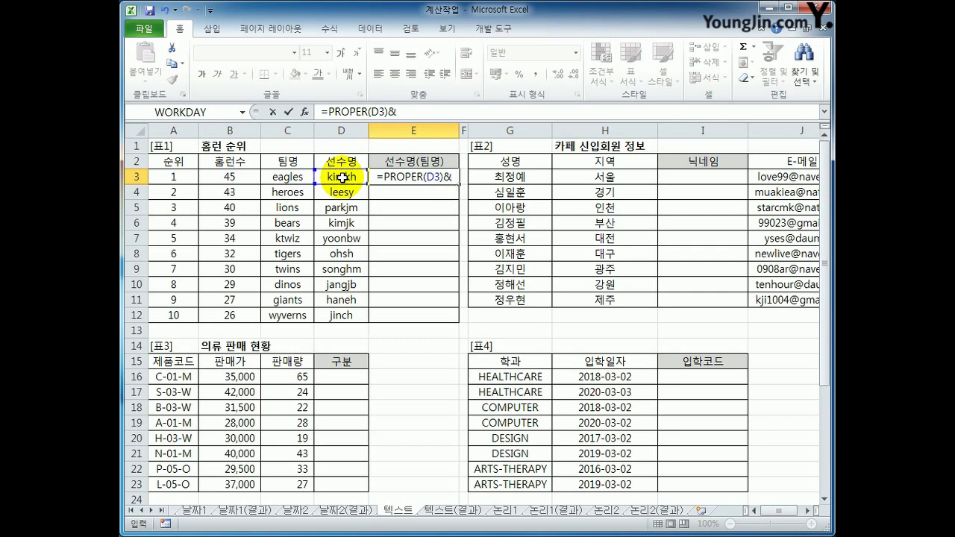
pyautogui.write('"(')
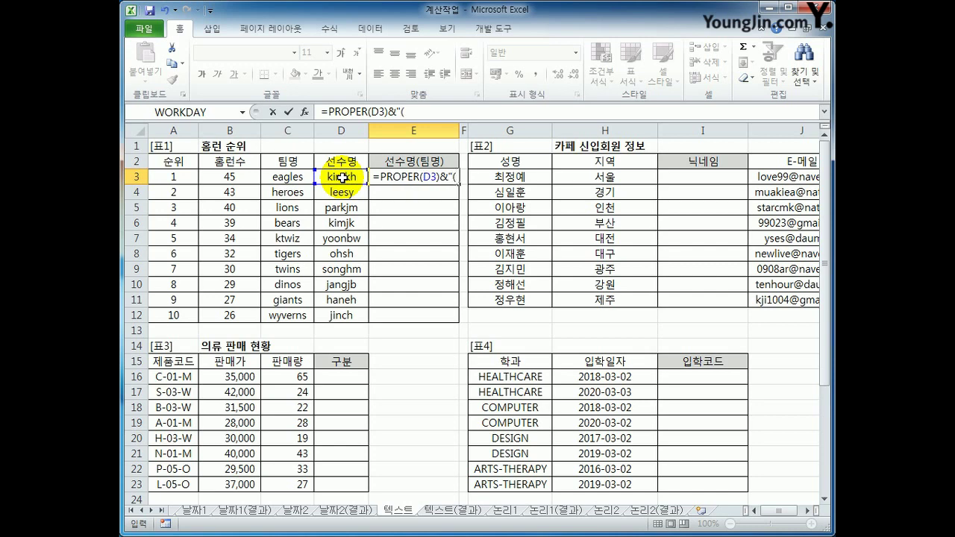
pyautogui.write('"')
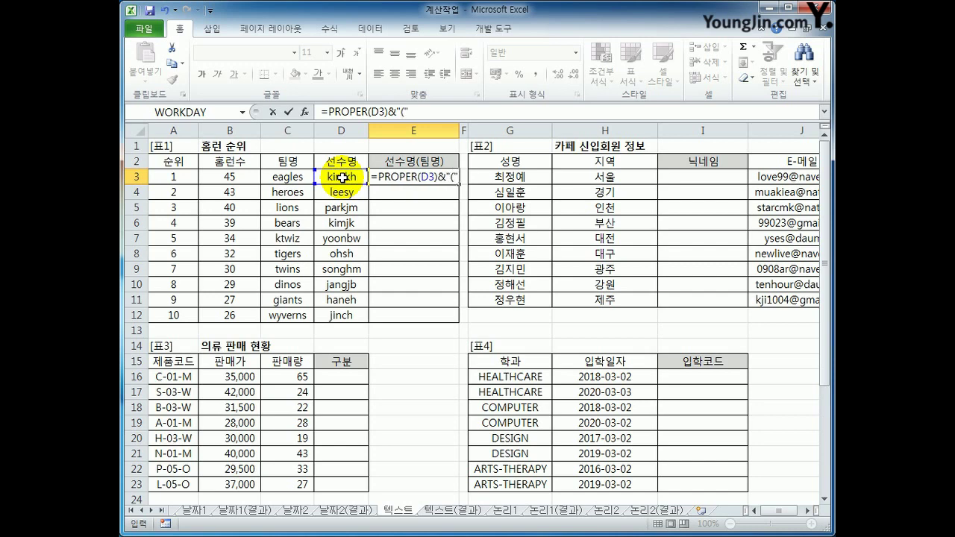
pyautogui.write('&')
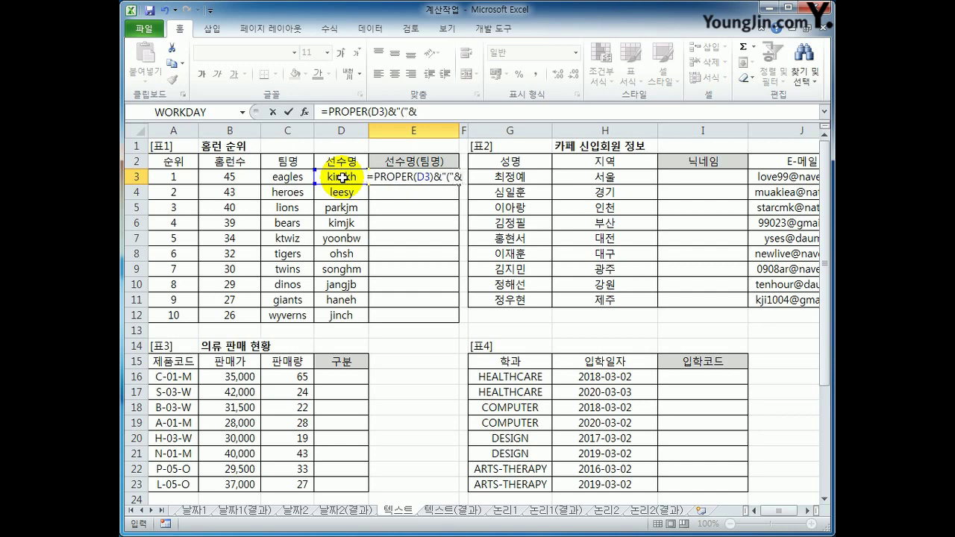
pyautogui.write('UPPER(')
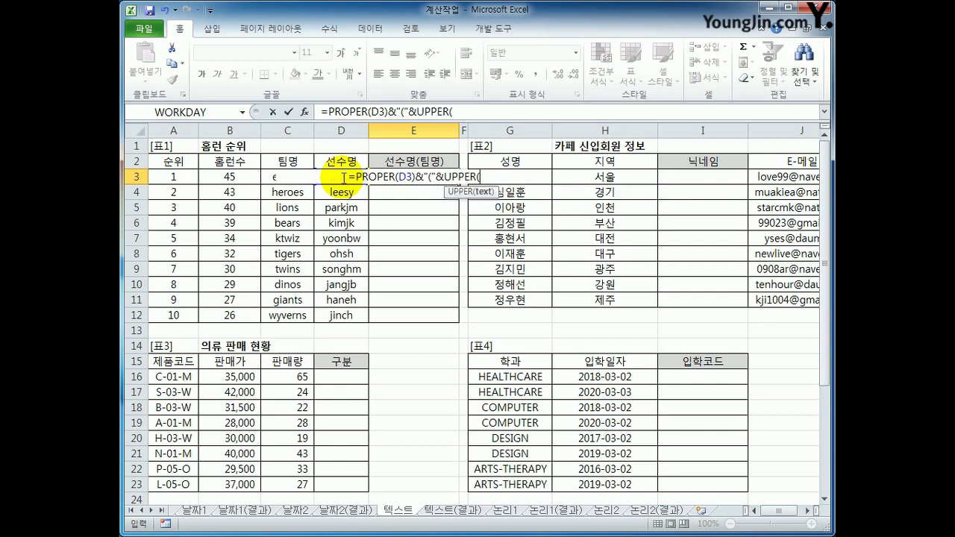
pyautogui.click(266, 177)
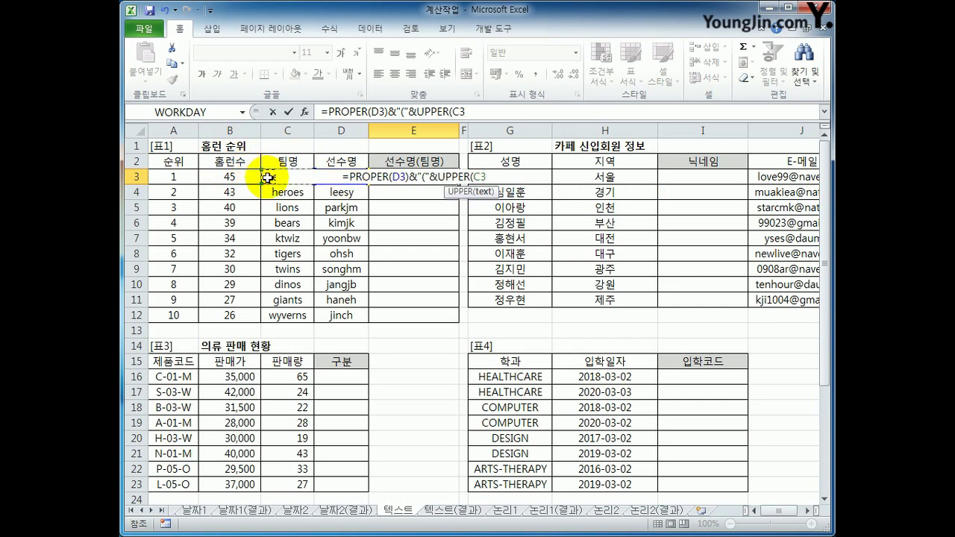
pyautogui.write(')')
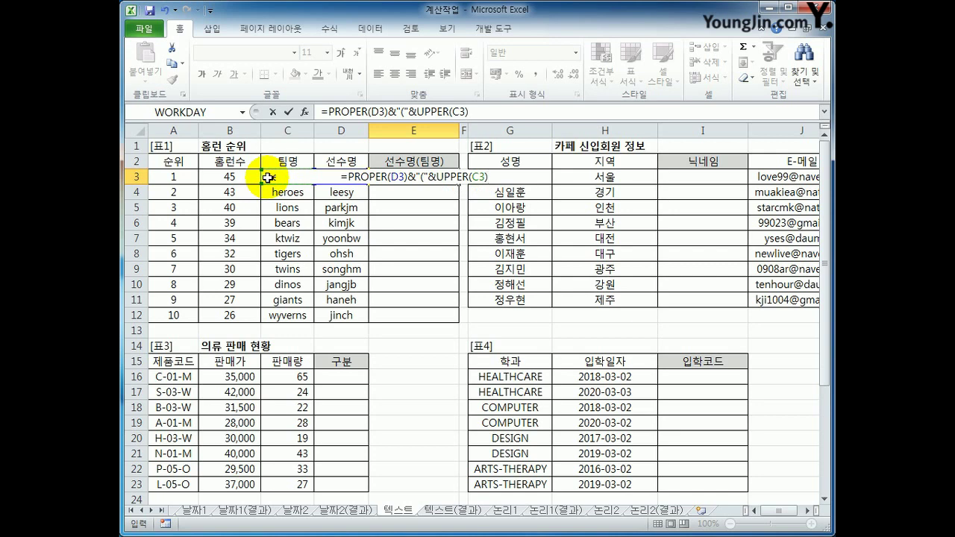
pyautogui.write('&')
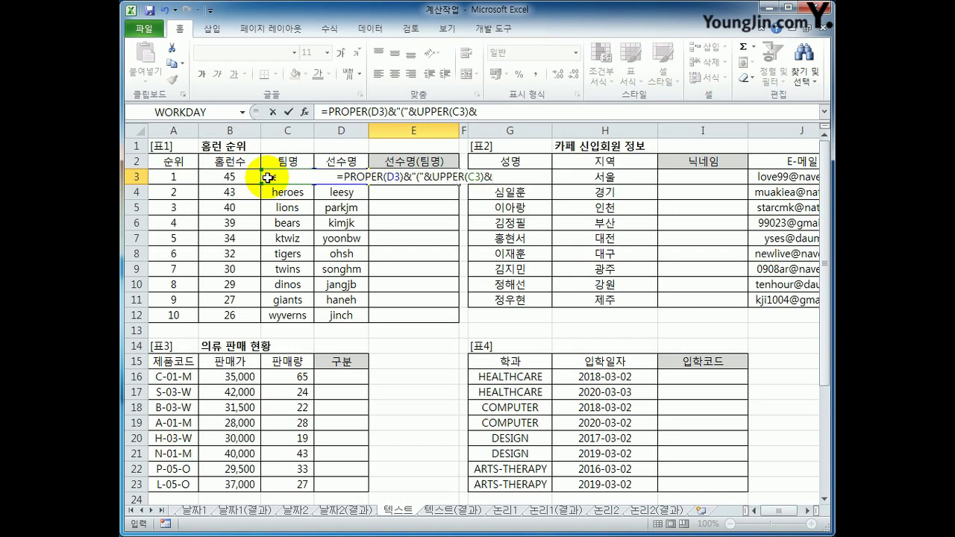
pyautogui.write('")')
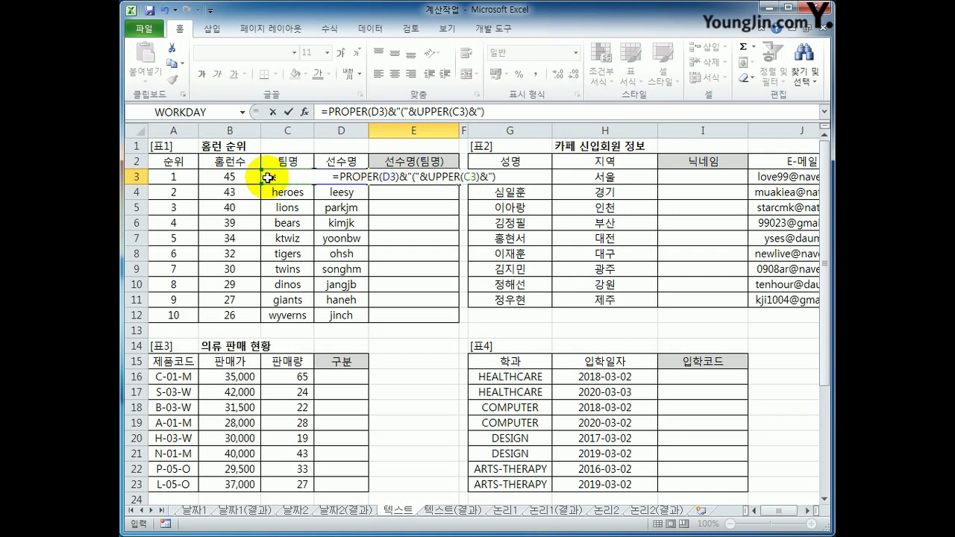
pyautogui.write('"')
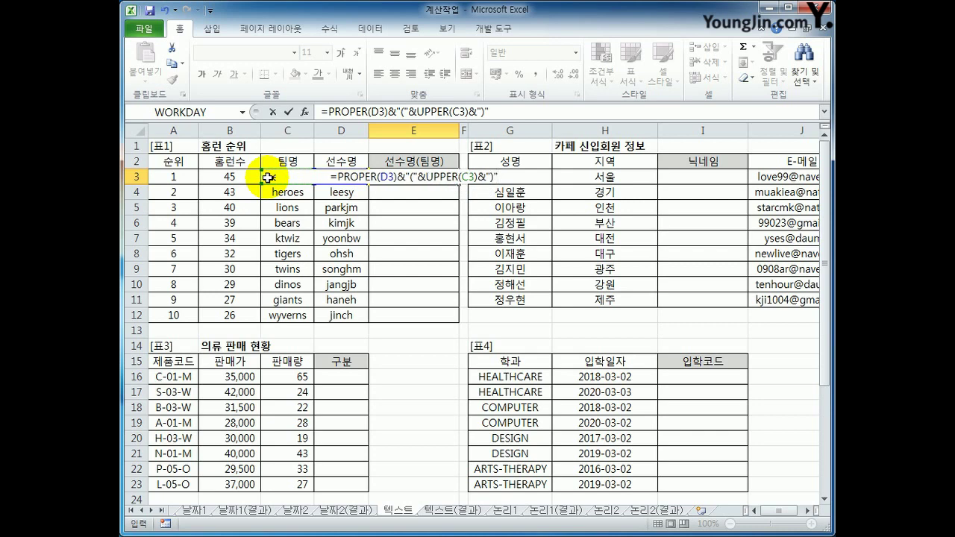
pyautogui.press('Return')
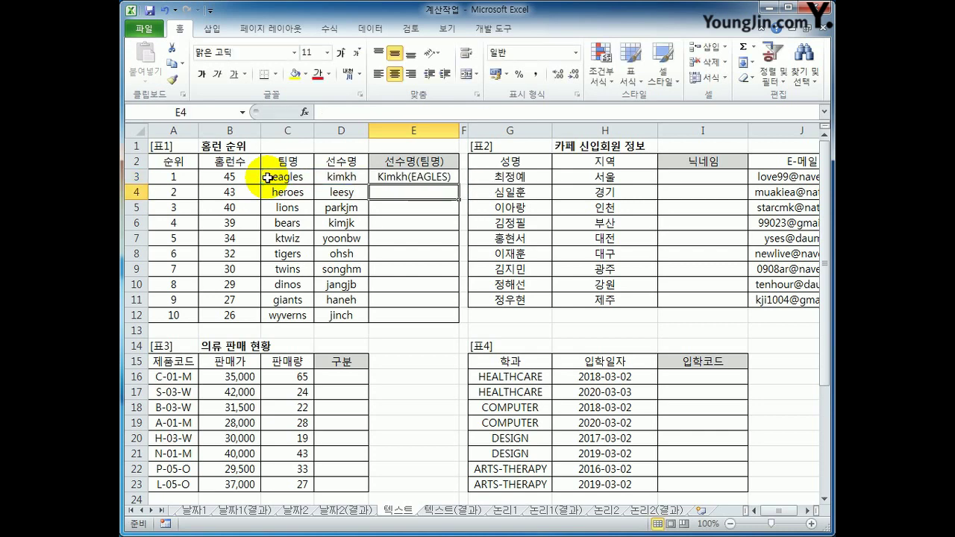
# - Fill the E3 formula down through E12 to complete the 선수명(팀명) column
pyautogui.click(439, 178)
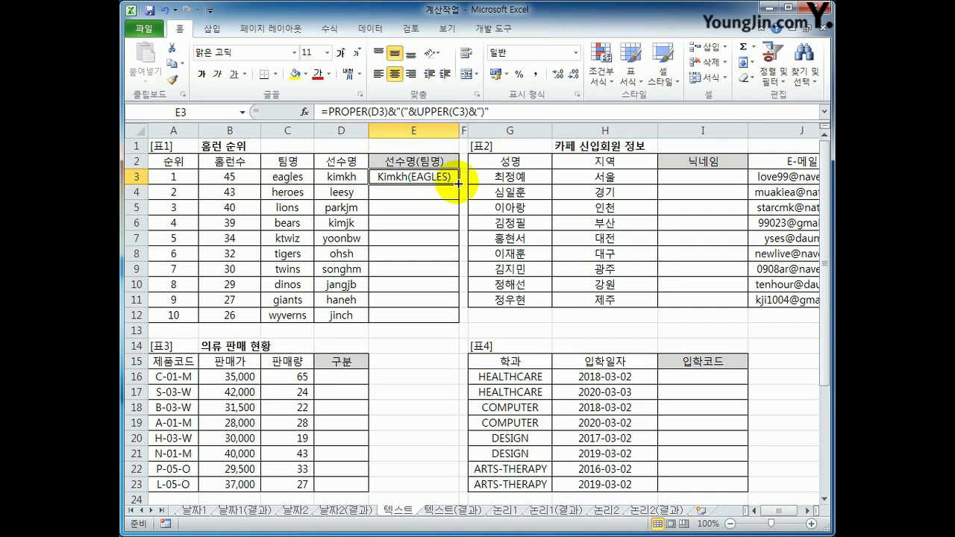
pyautogui.moveTo(452, 185); pyautogui.dragTo(449, 325)
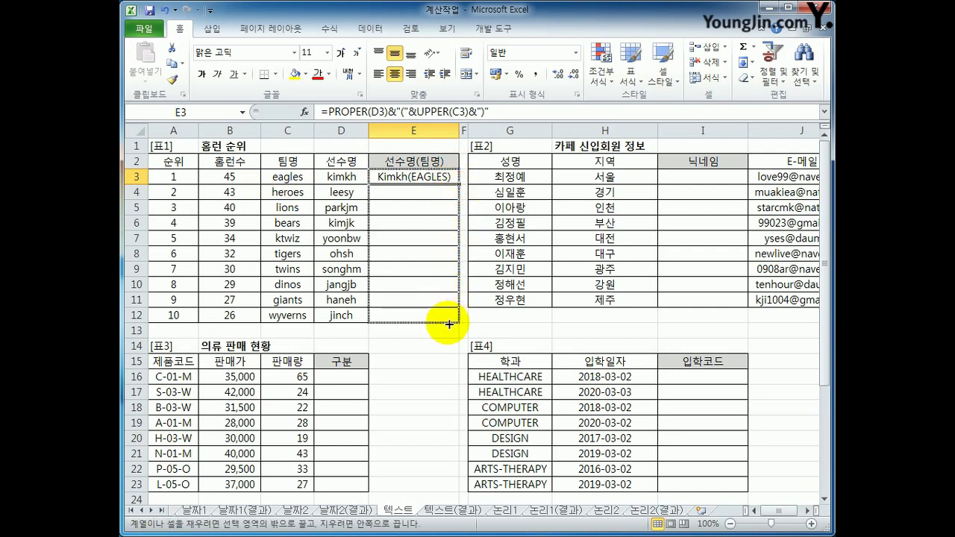
pyautogui.moveTo(450, 324); pyautogui.dragTo(449, 324)
pyautogui.click(433, 314)
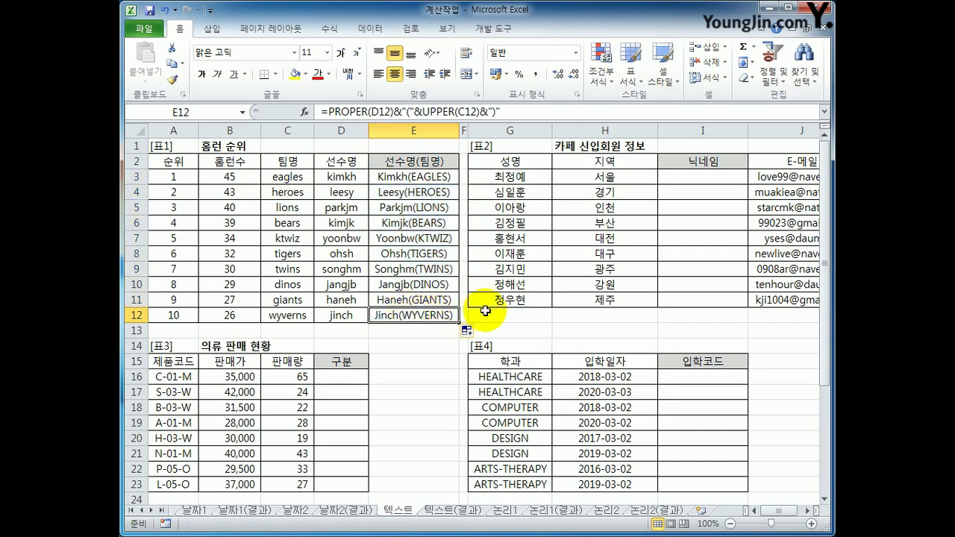
# - Enter =SEARCH("@",J3,1) in I3 of table 2 to find the position of @ in the e-mail address
pyautogui.click(692, 177)
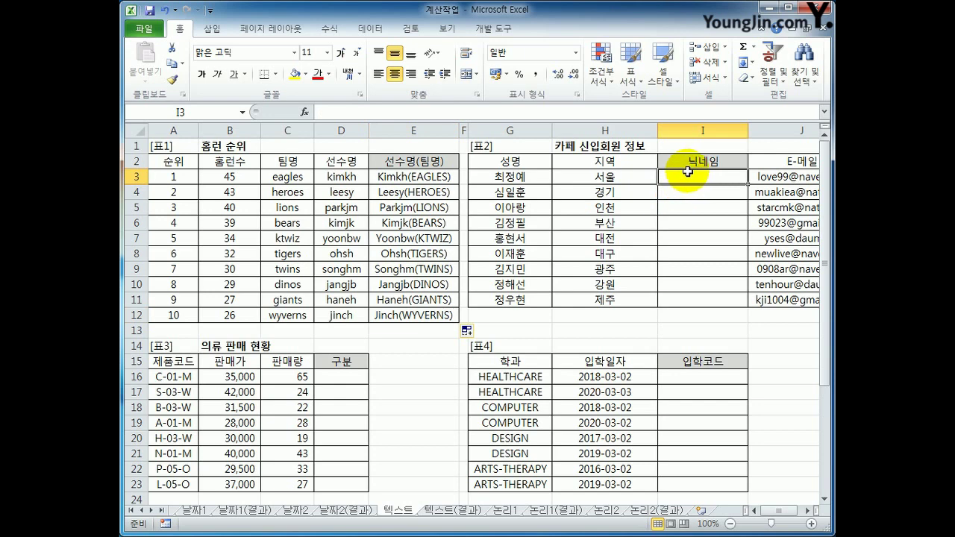
pyautogui.moveTo(784, 512); pyautogui.dragTo(796, 514)
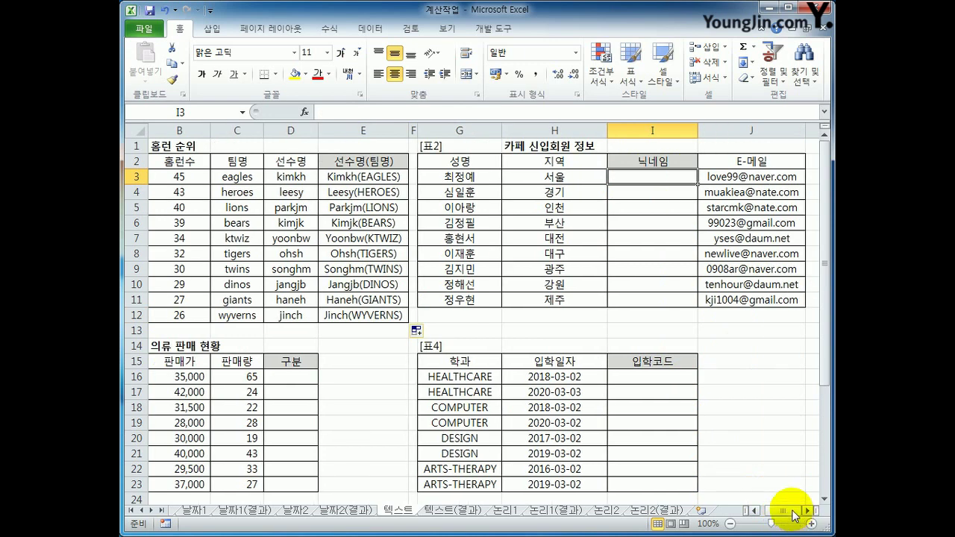
pyautogui.click(742, 176)
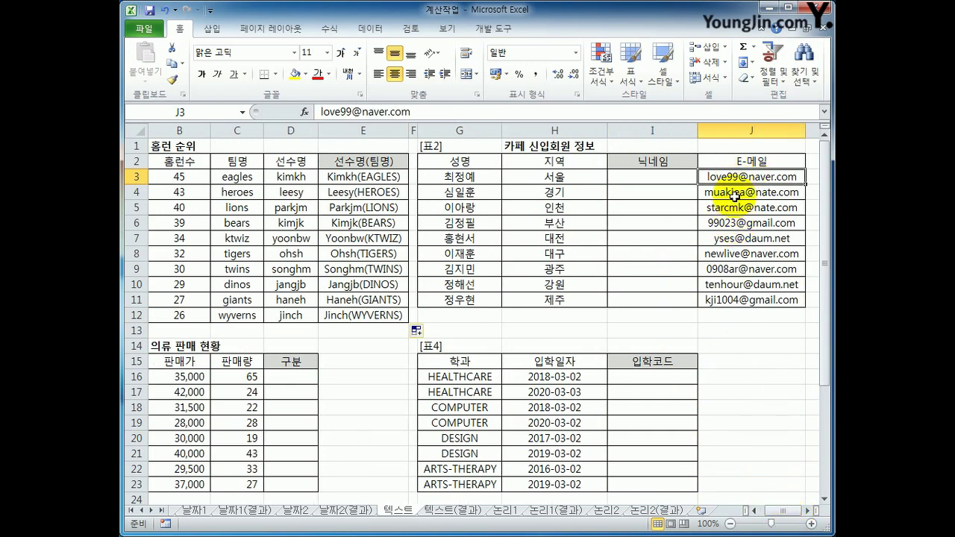
pyautogui.click(653, 178)
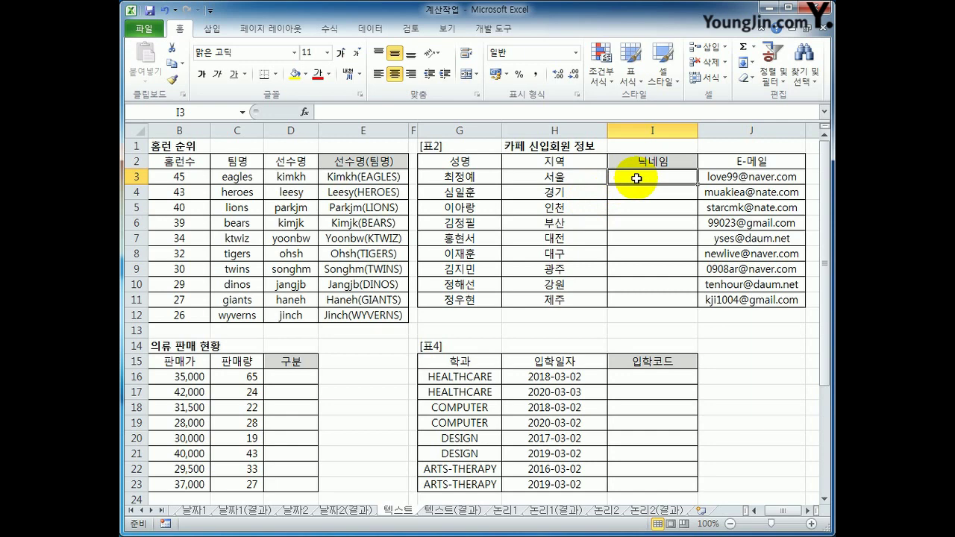
pyautogui.write('=SE')
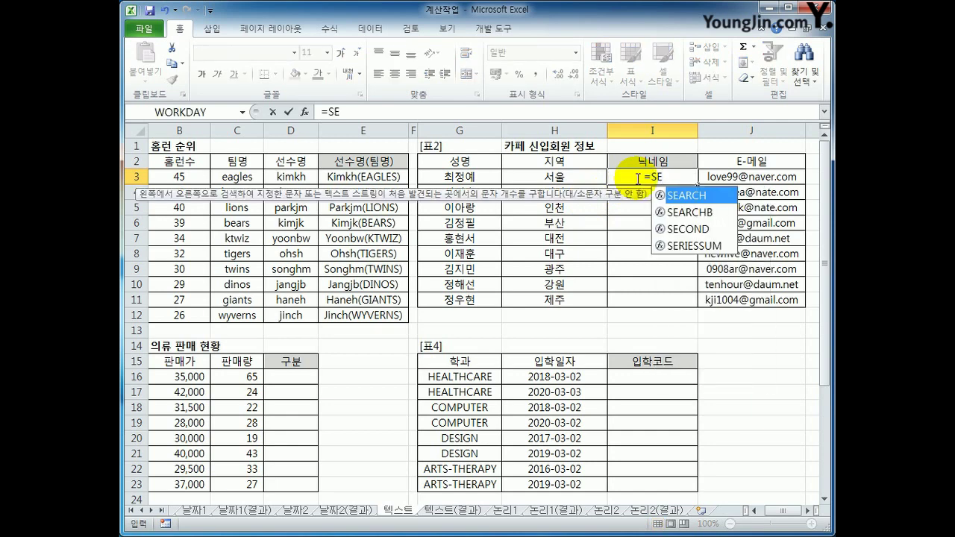
pyautogui.press('Tab')
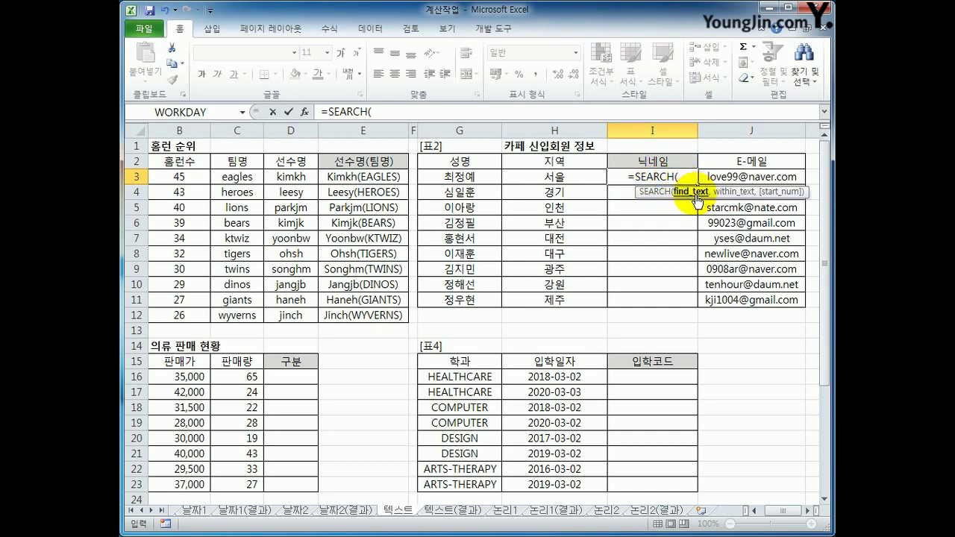
pyautogui.write('"@')
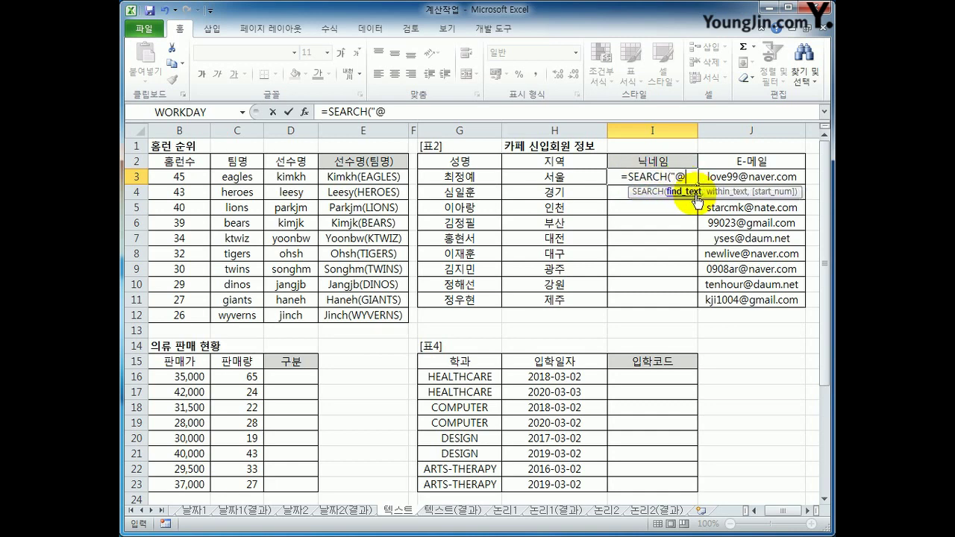
pyautogui.write('",')
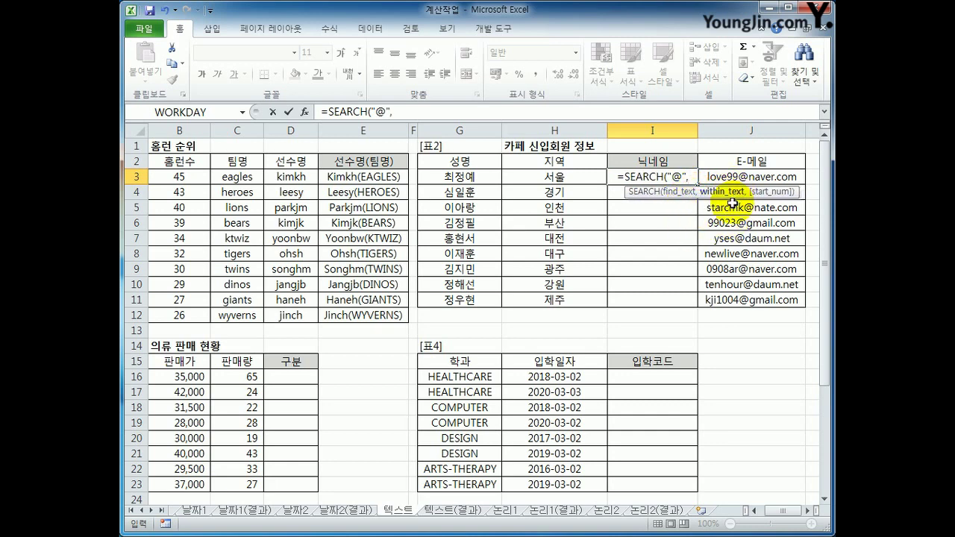
pyautogui.click(744, 177)
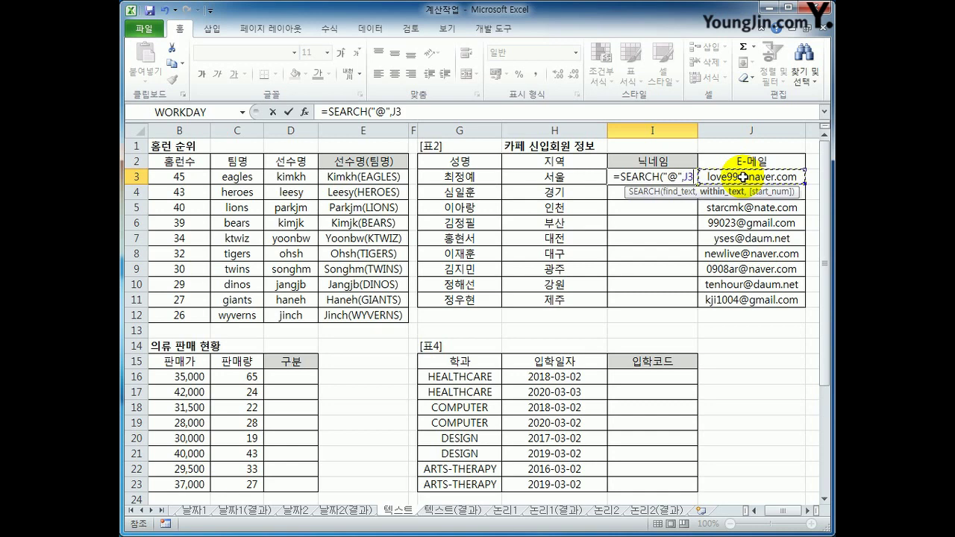
pyautogui.write(',')
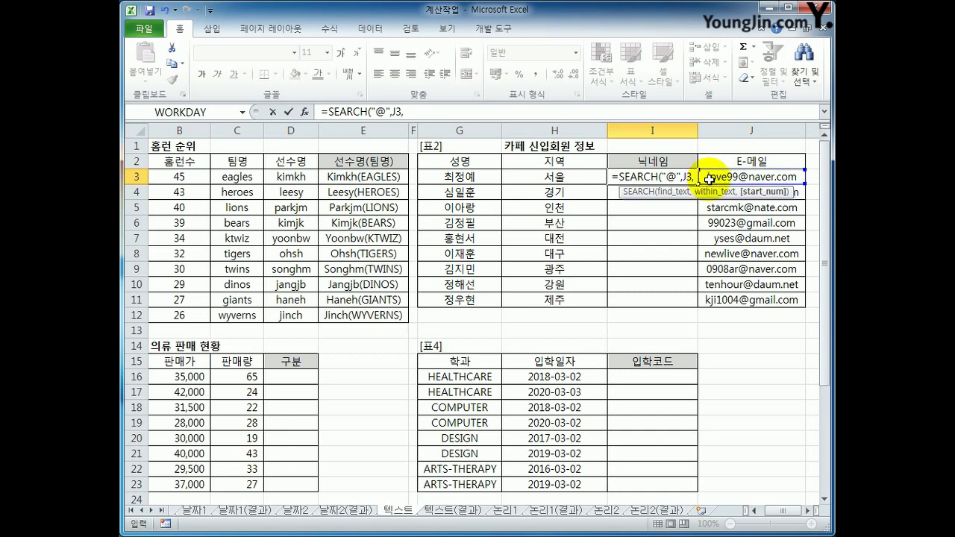
pyautogui.write('1')
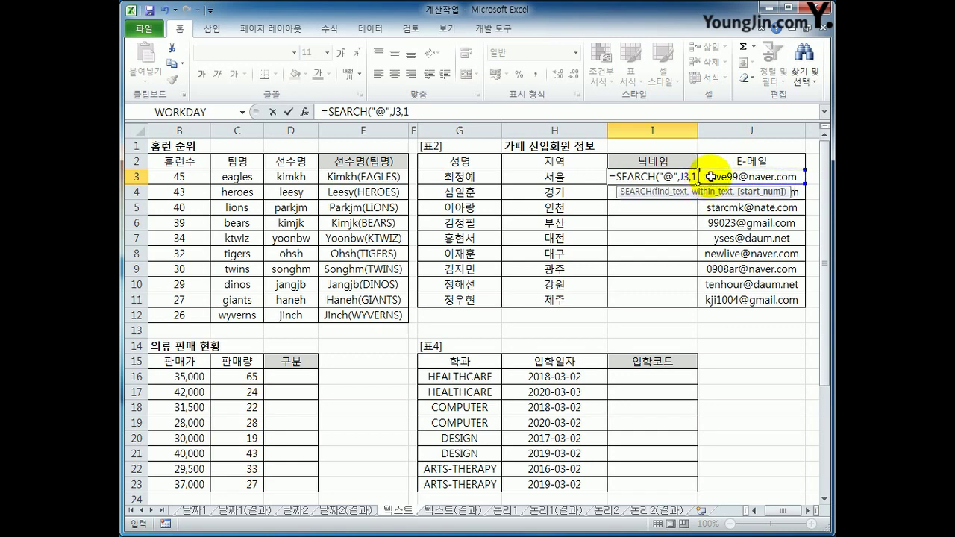
pyautogui.write(')')
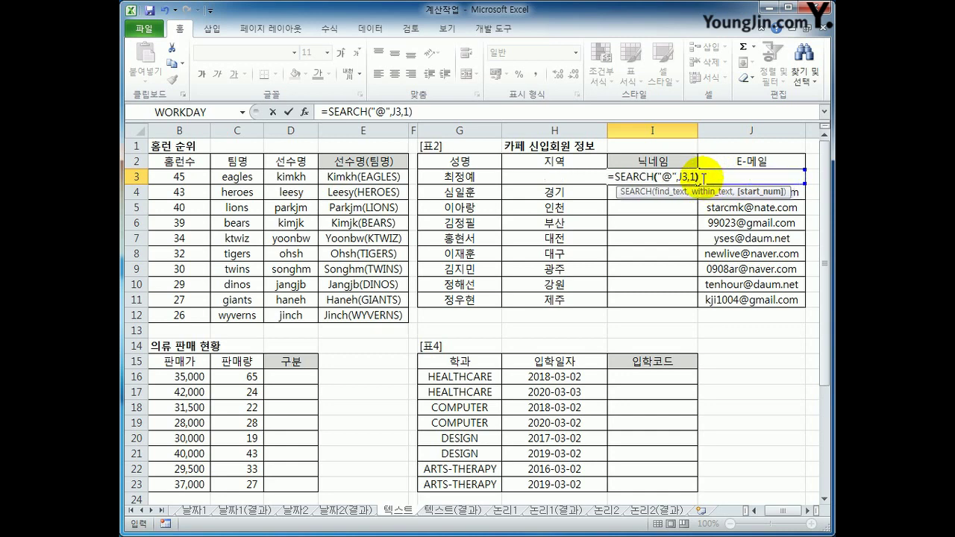
pyautogui.press('Return')
# - Wrap the SEARCH in I3 in a MID function so the formula is =MID(J3,1,SEARCH("@",J3,1)-1)
pyautogui.click(673, 179)
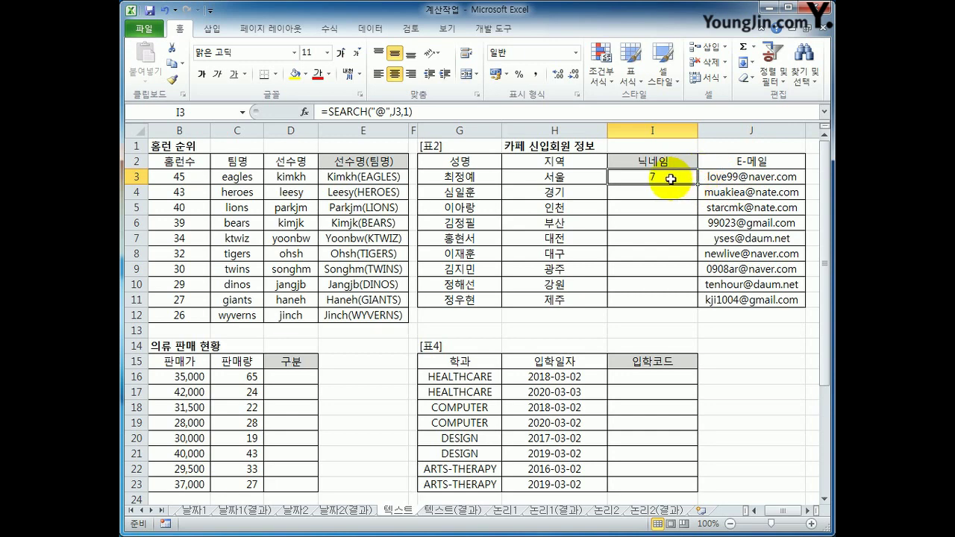
pyautogui.click(329, 112)
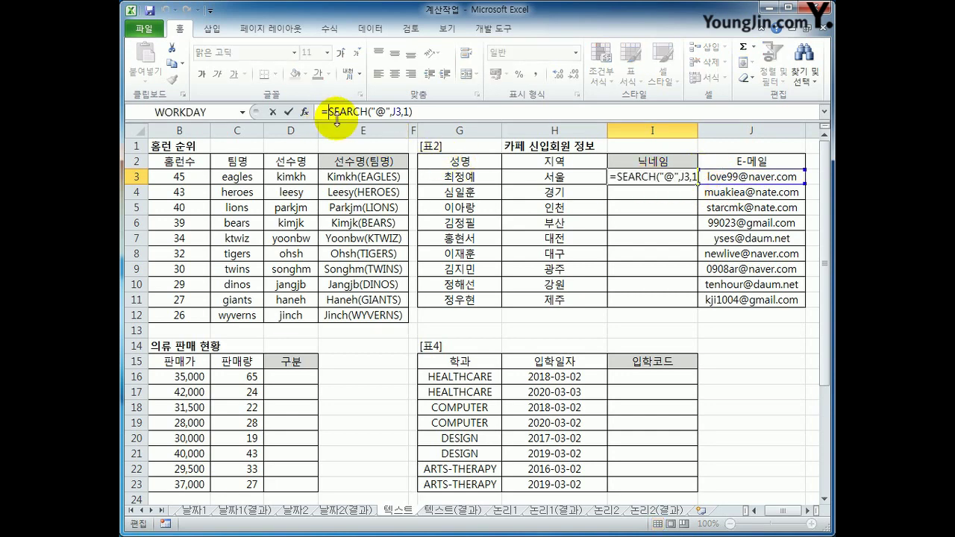
pyautogui.write('MID(')
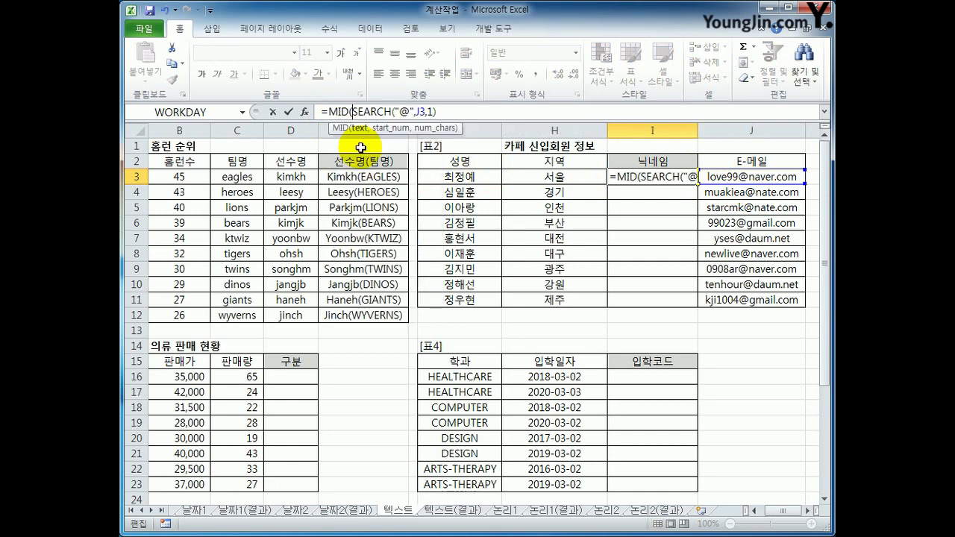
pyautogui.click(753, 177)
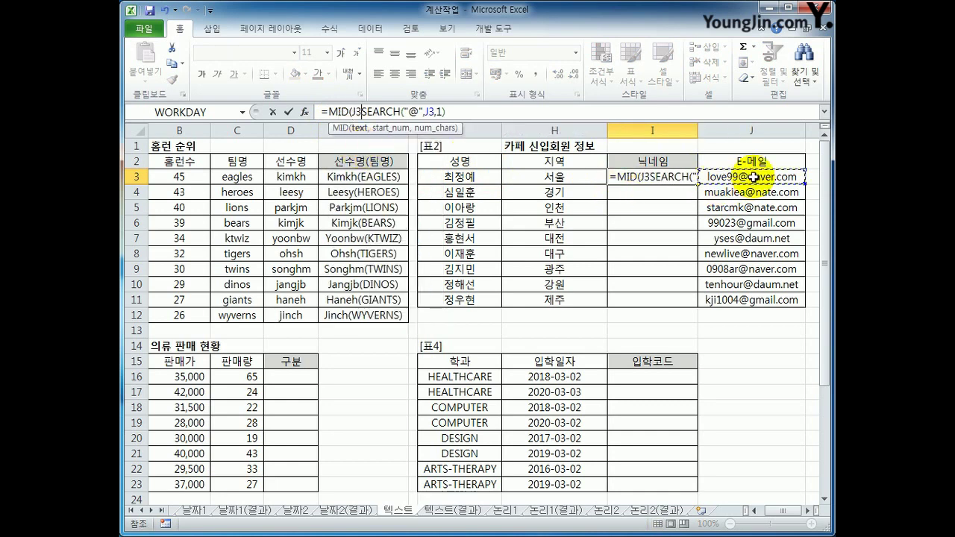
pyautogui.write(',')
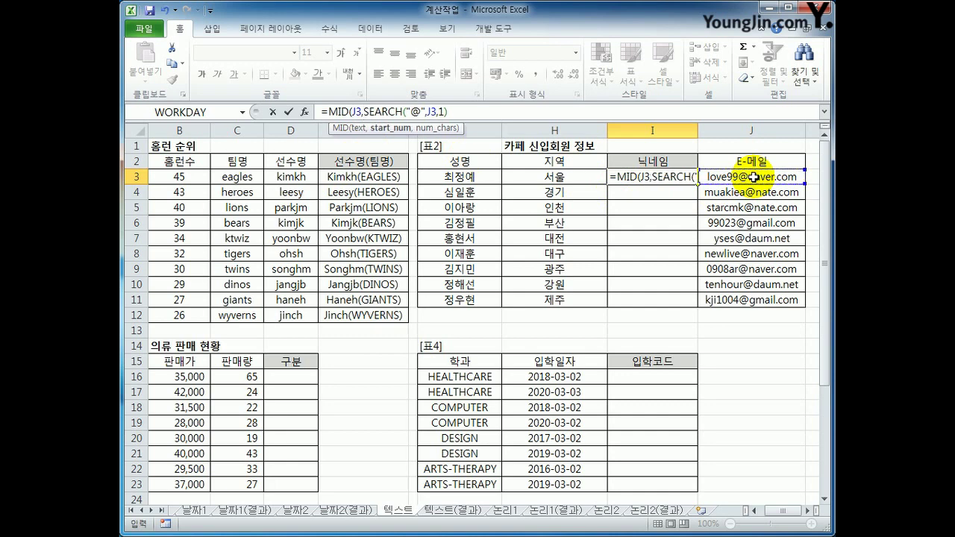
pyautogui.write('1')
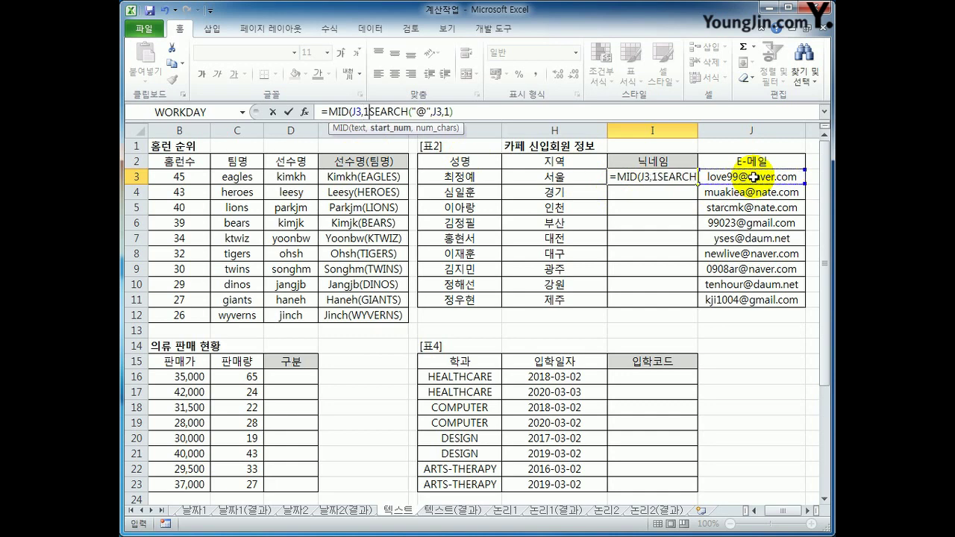
pyautogui.write(',')
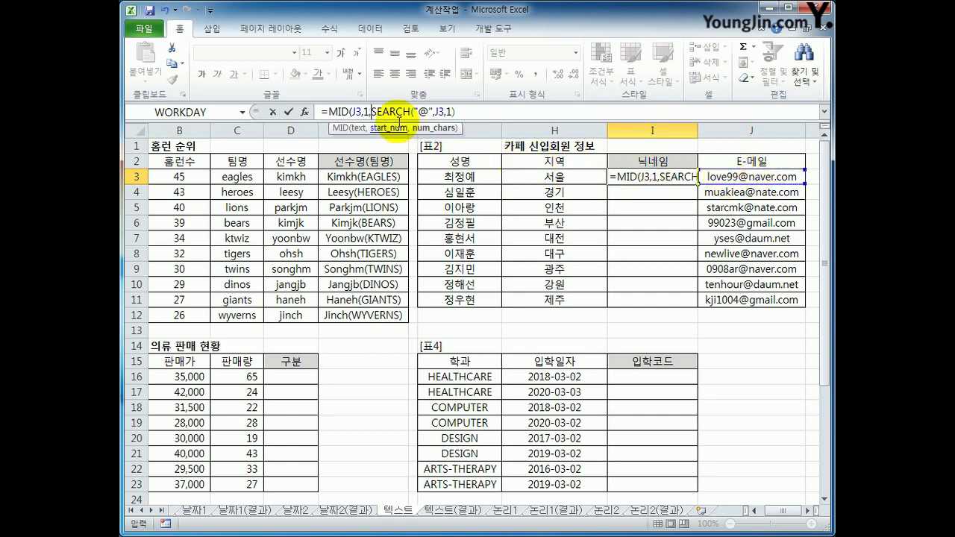
pyautogui.click(468, 113)
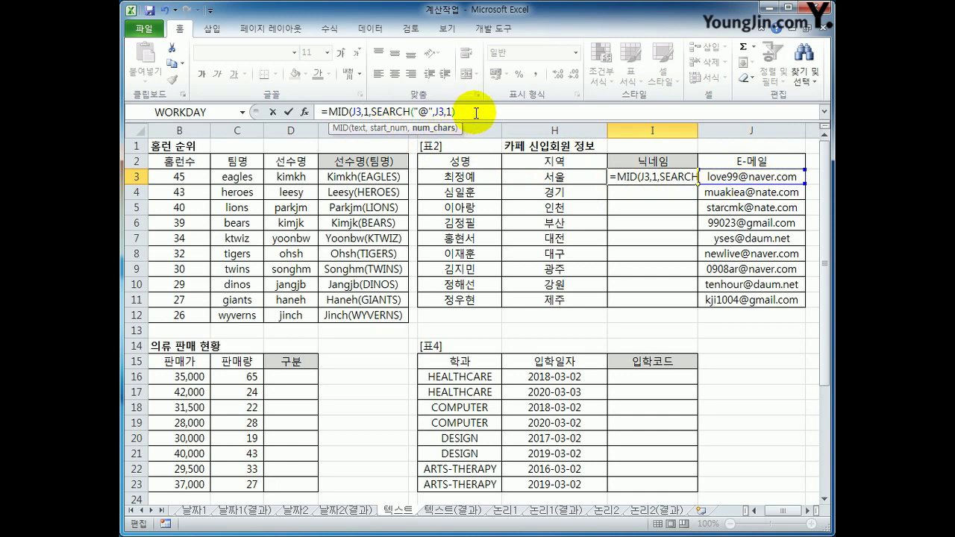
pyautogui.write('-1')
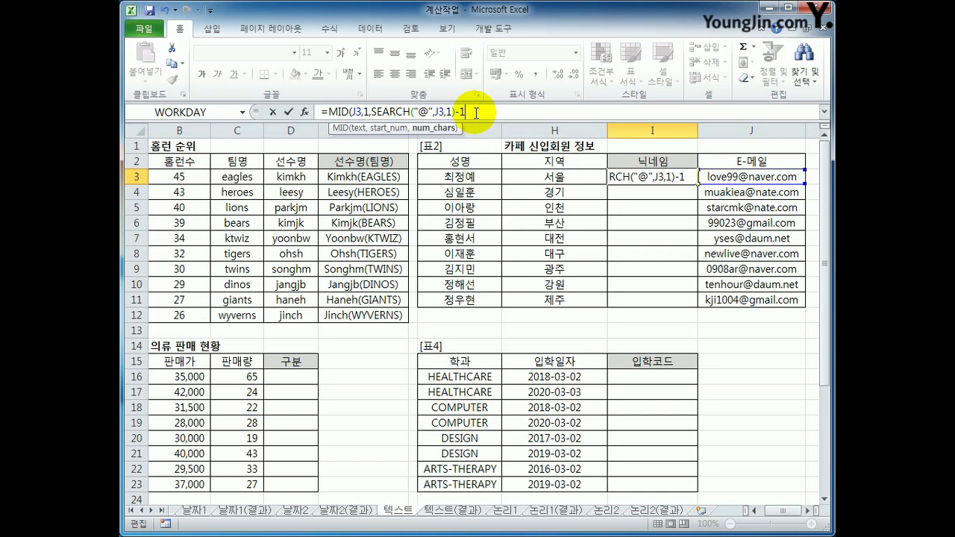
pyautogui.write(')')
pyautogui.press('Return')
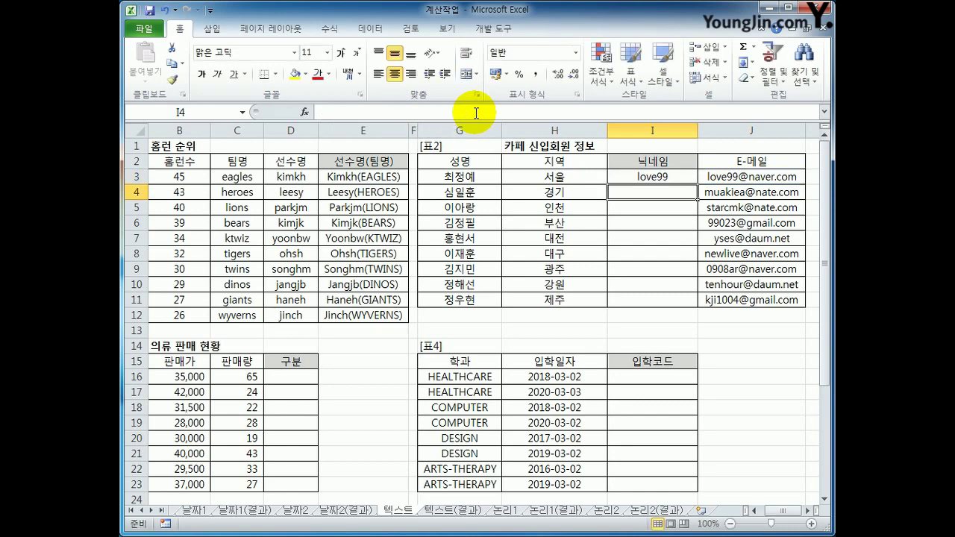
# - Fill the I3 formula down through I11 to complete the 닉네임 column
pyautogui.click(634, 180)
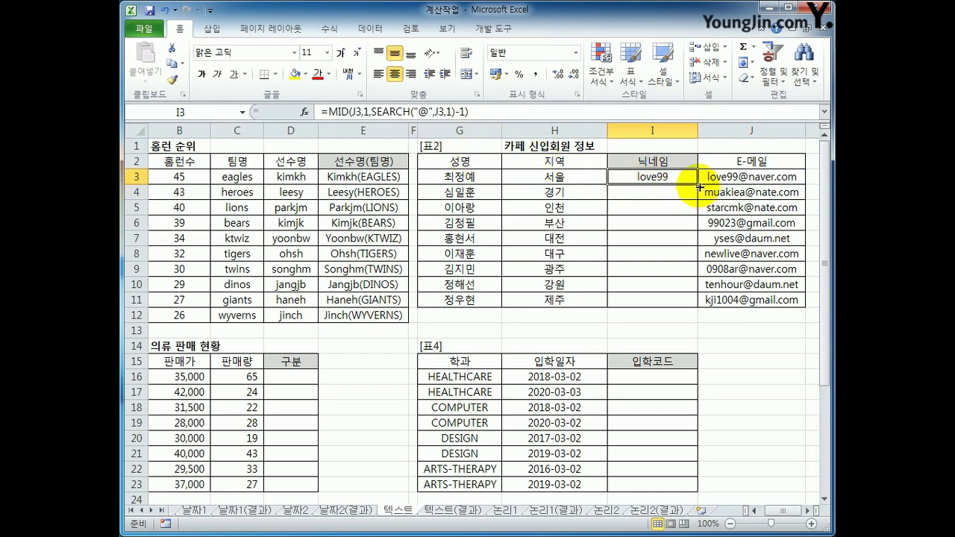
pyautogui.moveTo(700, 187); pyautogui.dragTo(673, 302)
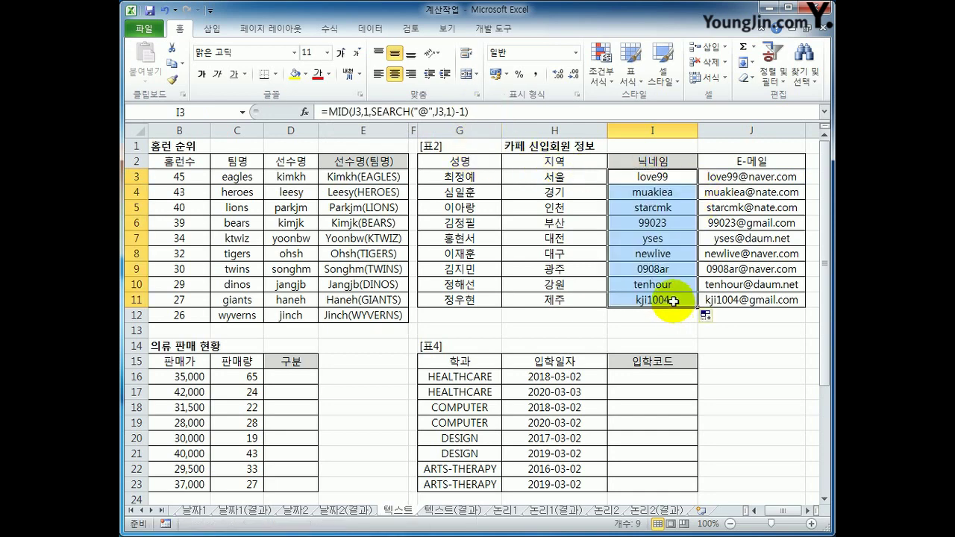
pyautogui.click(673, 300)
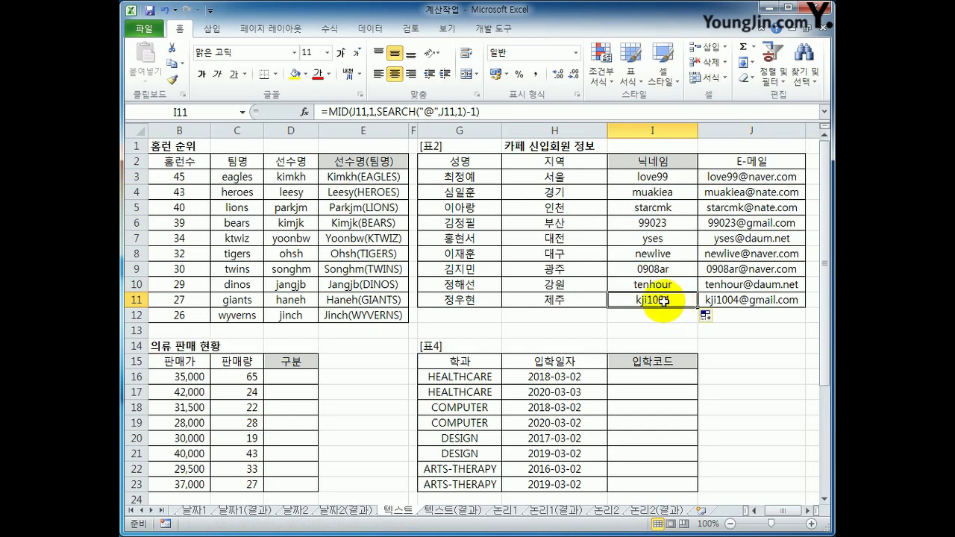
# - Enter =RIGHT(A16,1) in D16 of table 3 to extract the last character of the product code
pyautogui.click(308, 377)
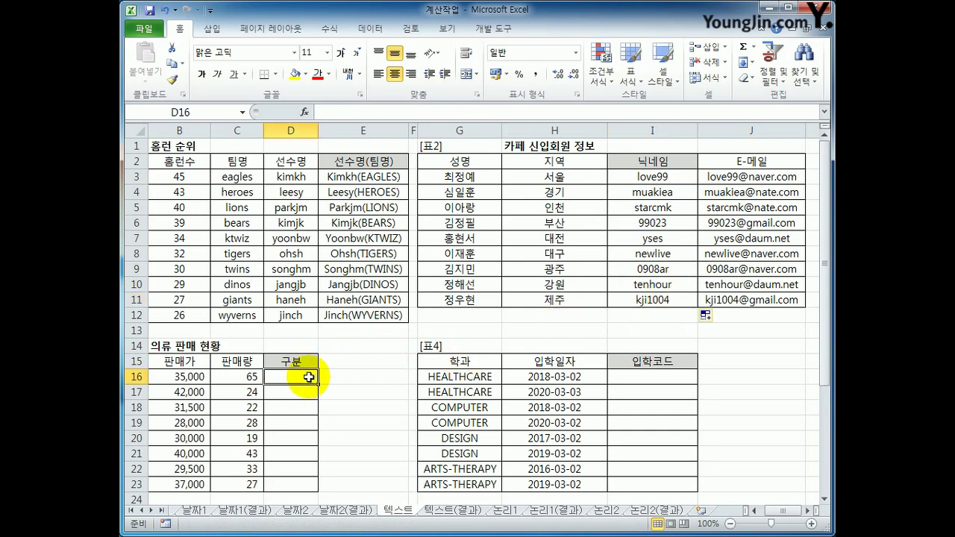
pyautogui.hscroll(-1, 783, 513)
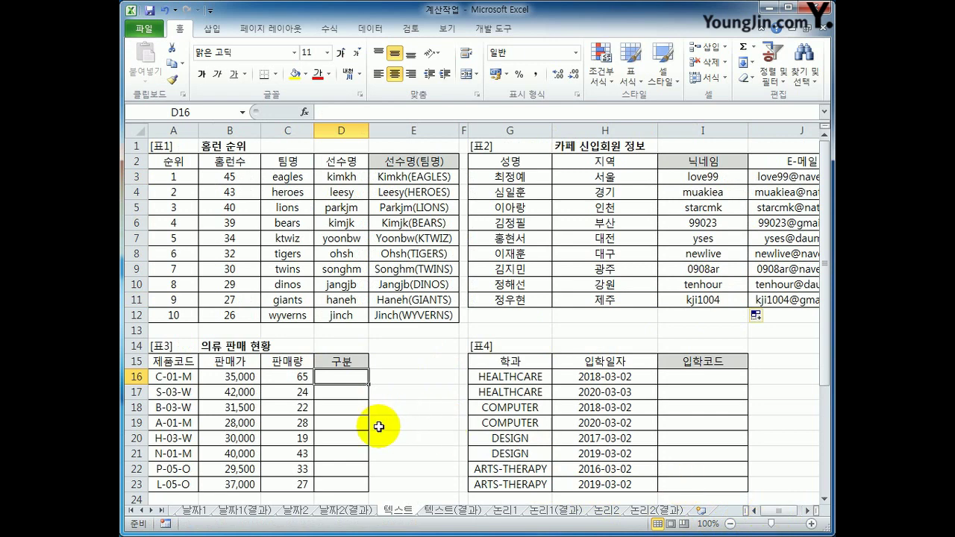
pyautogui.click(174, 377)
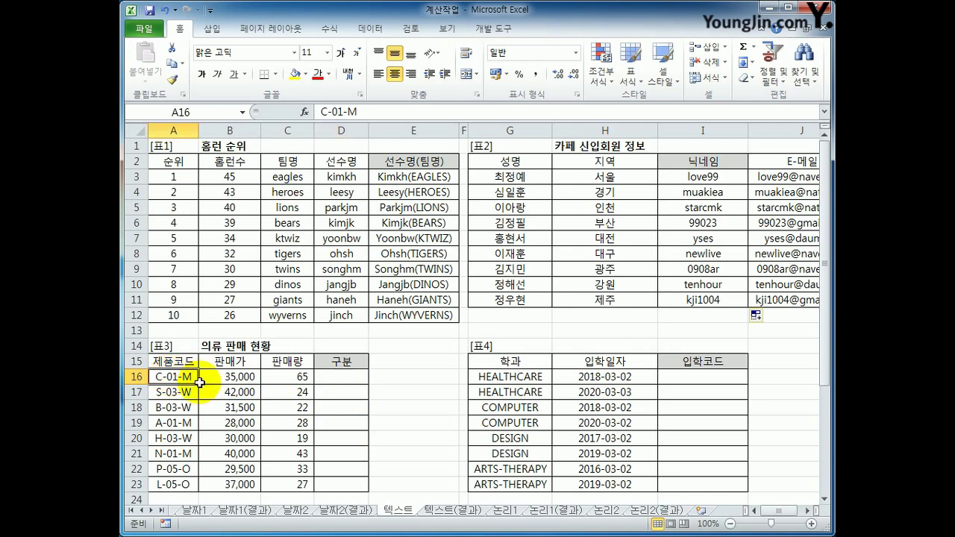
pyautogui.click(348, 379)
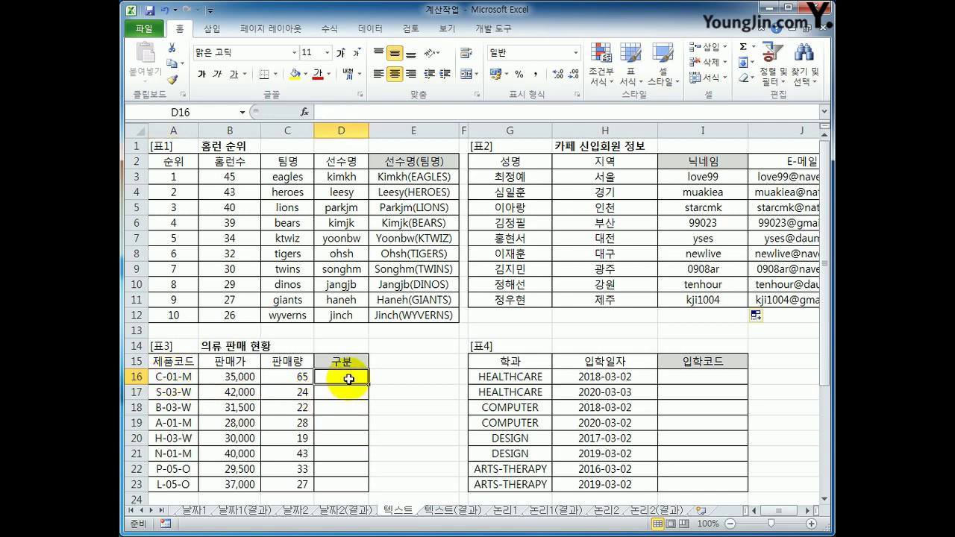
pyautogui.click(186, 394)
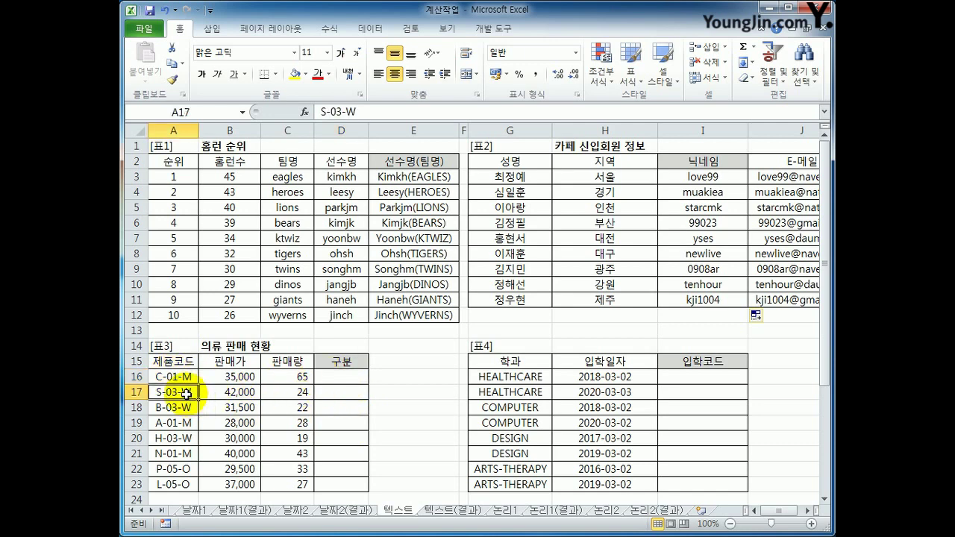
pyautogui.click(184, 468)
pyautogui.click(333, 381)
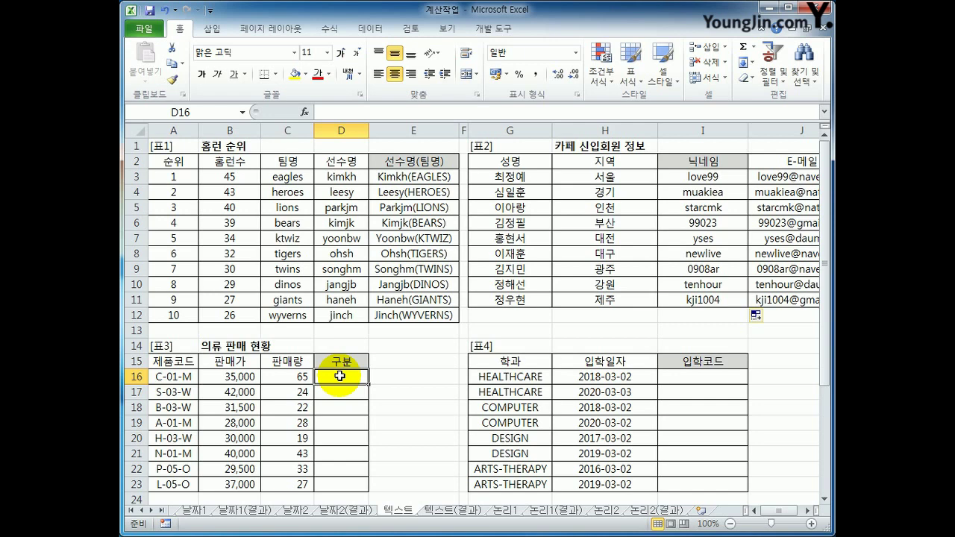
pyautogui.write('=RIGHT(')
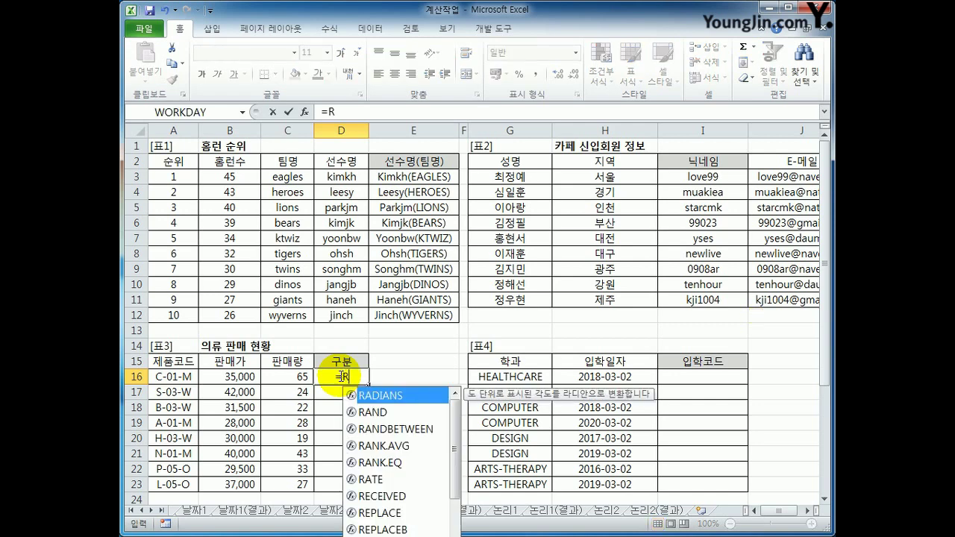
pyautogui.click(189, 376)
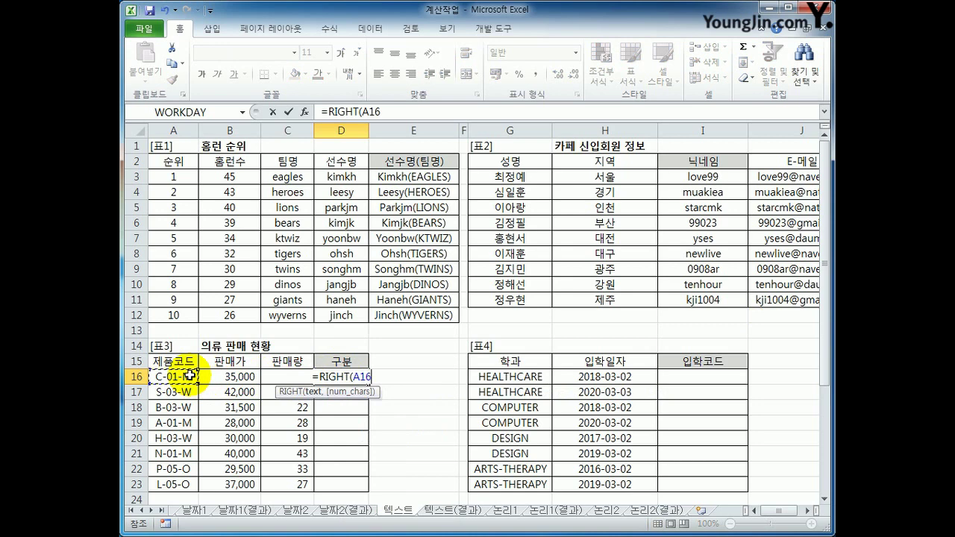
pyautogui.write(',1')
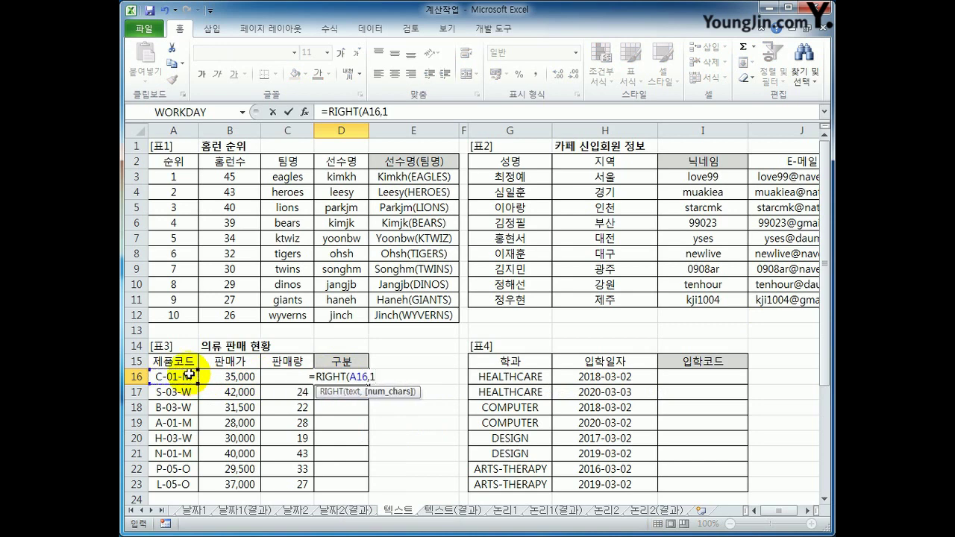
pyautogui.write(')')
pyautogui.press('Return')
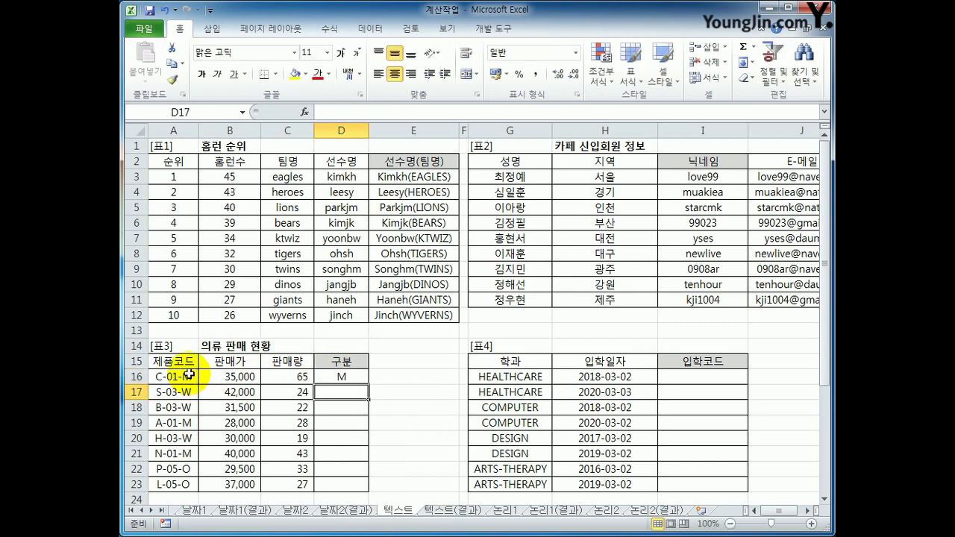
# - Fill the D16 formula down through D23 to extract the last character of every product code in table 3
pyautogui.click(351, 379)
pyautogui.moveTo(368, 384); pyautogui.dragTo(357, 484)
# - Wrap the RIGHT function in D16 in an IF so the formula begins =IF(RIGHT(A16,1)="M","남성용",
pyautogui.click(348, 373)
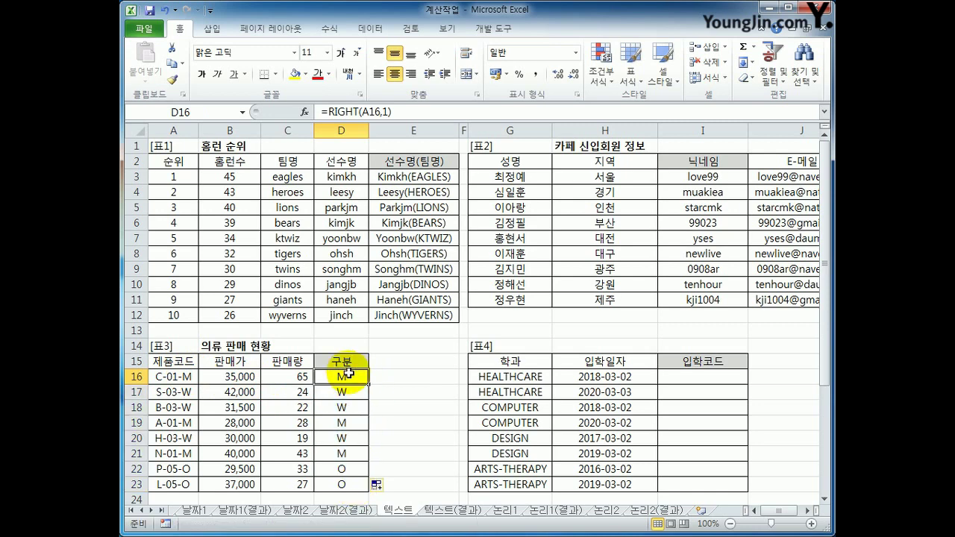
pyautogui.click(328, 113)
pyautogui.write('IF(')
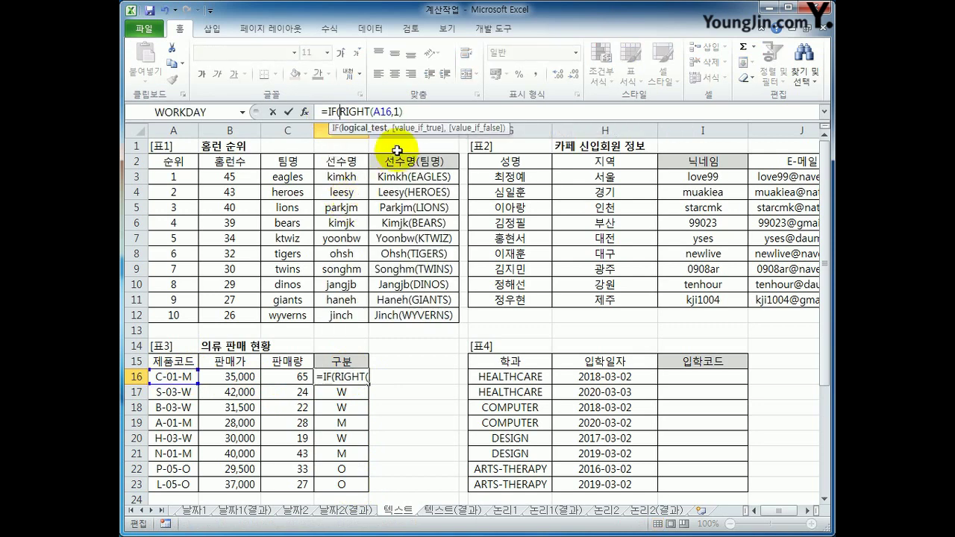
pyautogui.write('=')
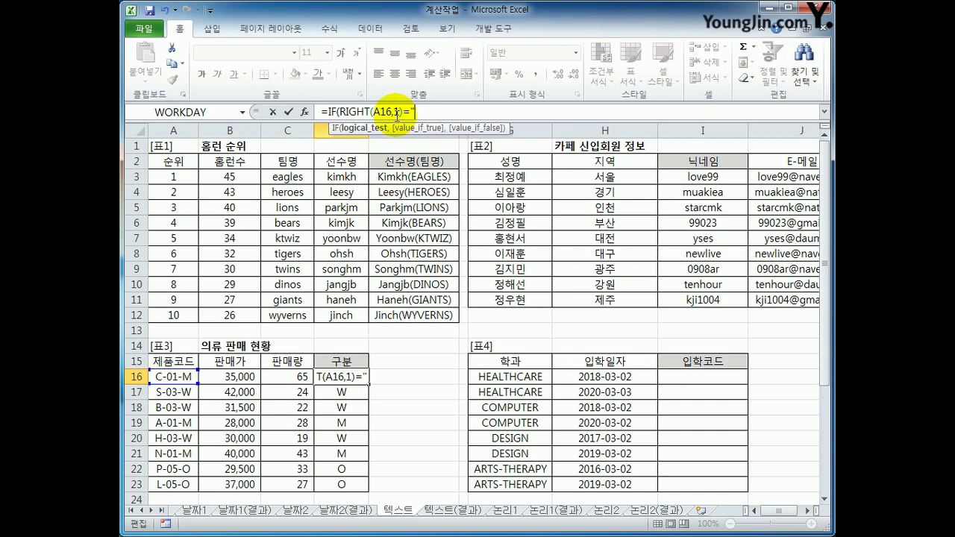
pyautogui.write('"m')
pyautogui.press('BackSpace')
pyautogui.write('M"')
pyautogui.write(',"남ㅅ')
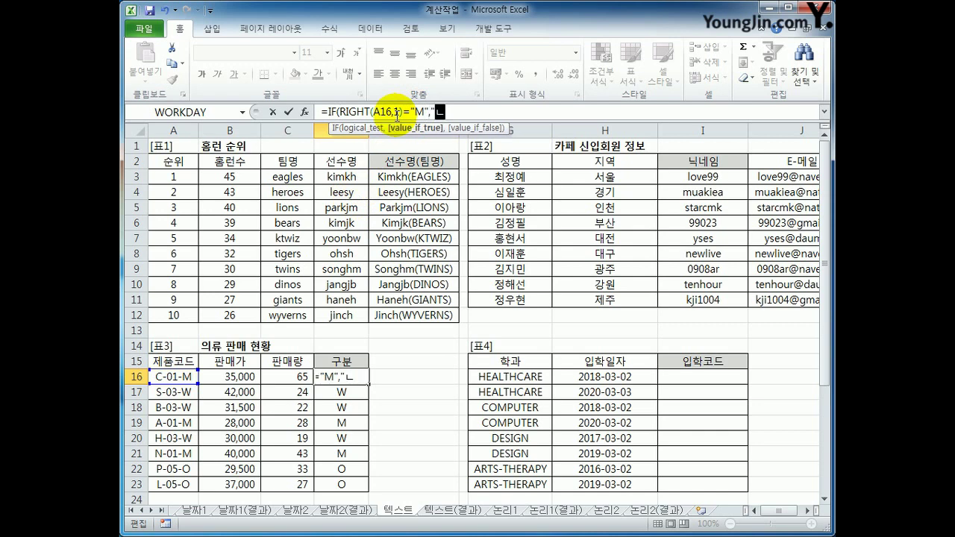
pyautogui.write('성용",')
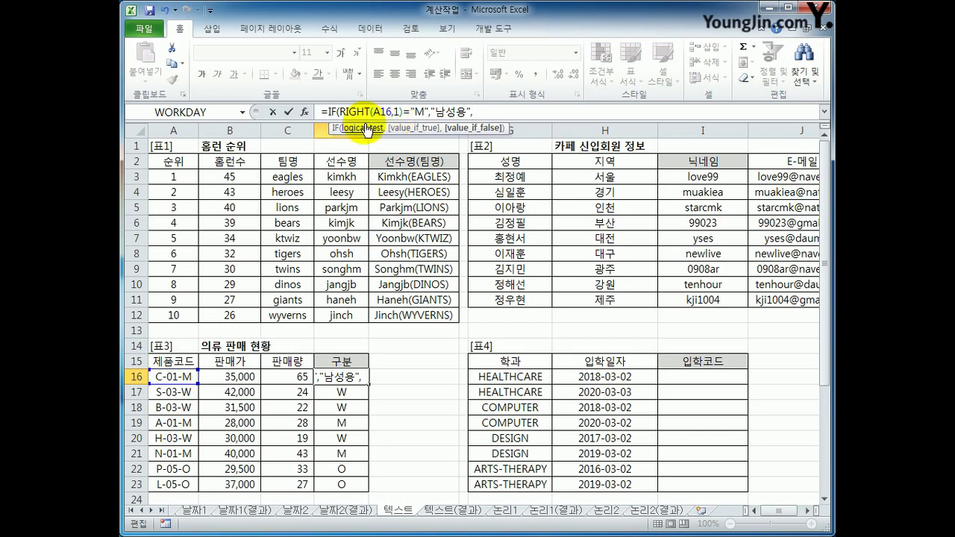
# - Duplicate the IF part inside the D16 formula as its false argument, changing the copy to IF(RIGHT(A16,1)="W","여성용",
pyautogui.moveTo(327, 112); pyautogui.dragTo(479, 113)
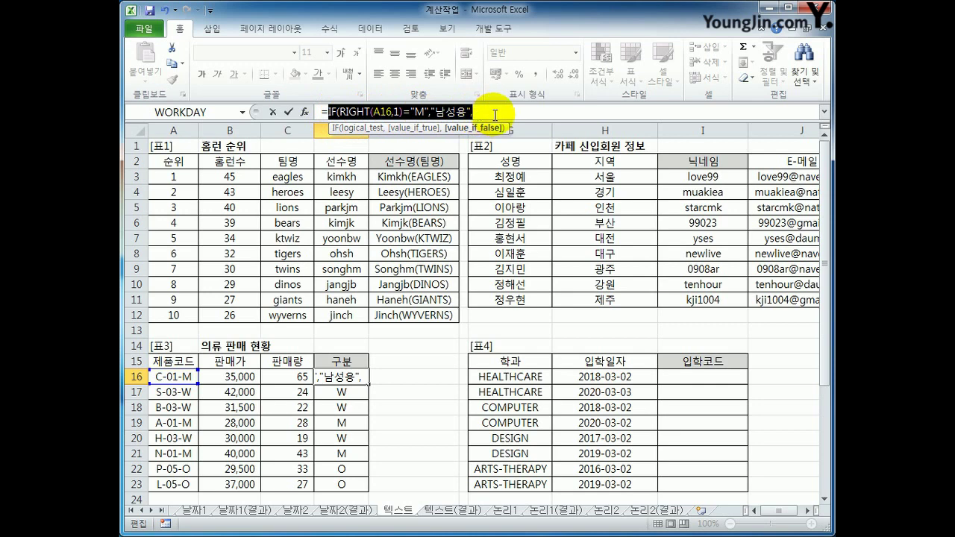
pyautogui.hotkey('ctrl', 'c')
pyautogui.click(496, 114)
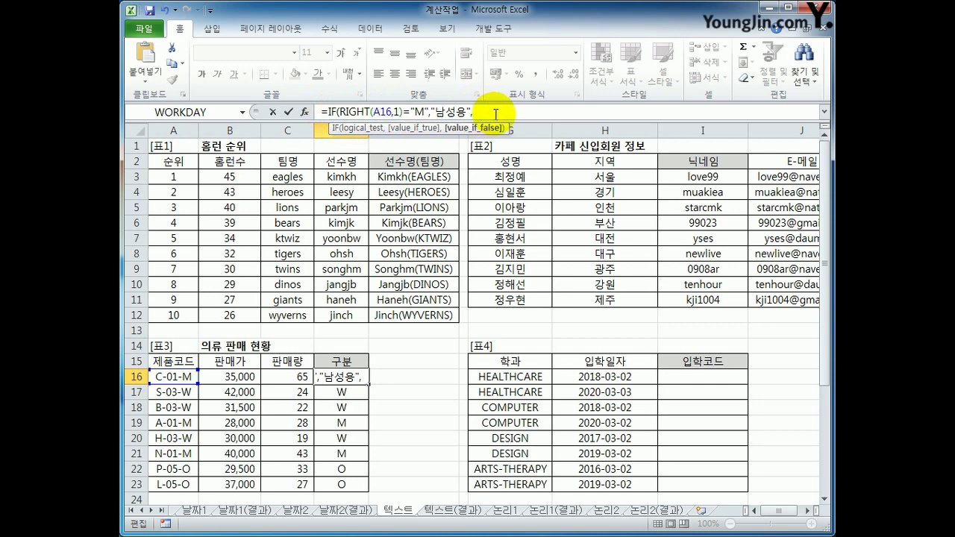
pyautogui.hotkey('ctrl', 'v')
pyautogui.doubleClick(564, 113)
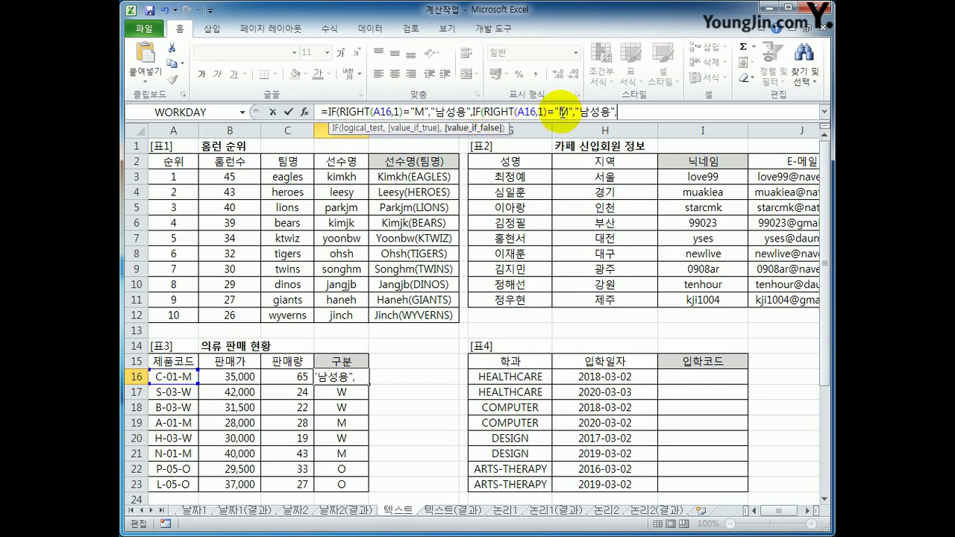
pyautogui.doubleClick(564, 112)
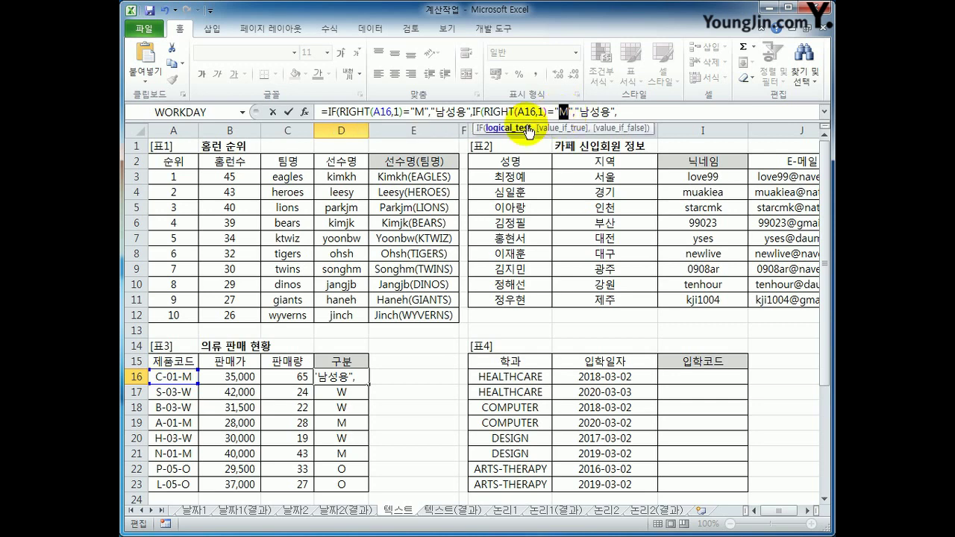
pyautogui.write('W')
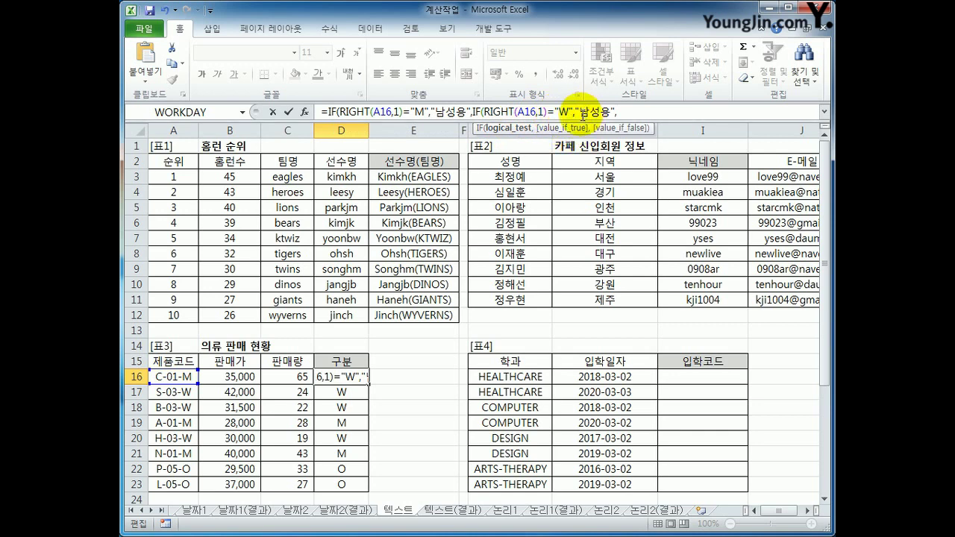
pyautogui.moveTo(581, 112); pyautogui.dragTo(590, 112)
pyautogui.write('여')
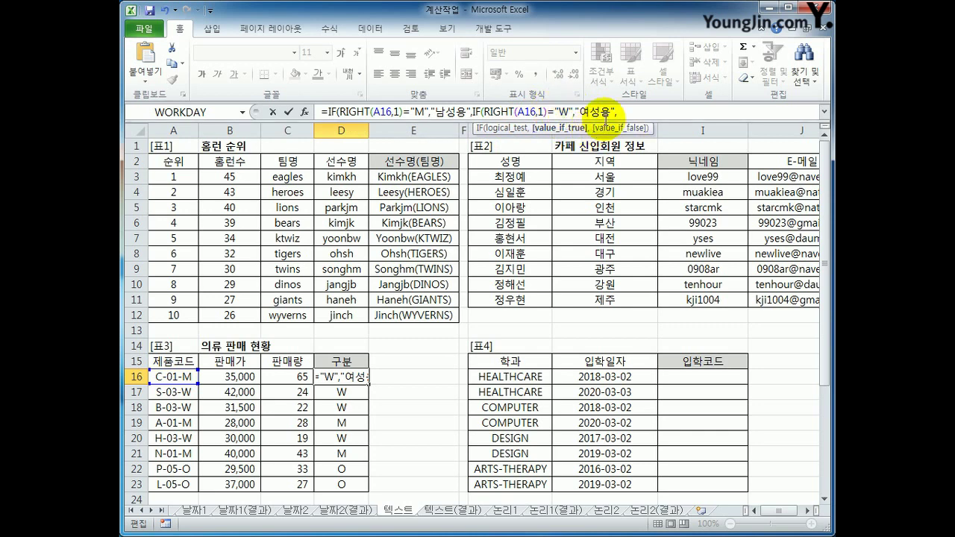
# - Add "아웃도어" as the last argument of the nested IF in D16, close both parentheses and enter the formula
pyautogui.click(626, 114)
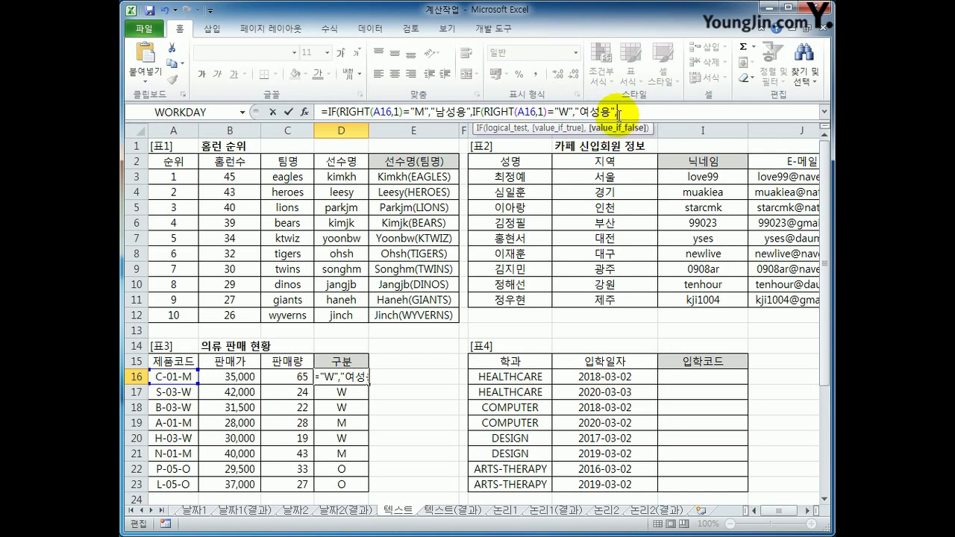
pyautogui.write('"')
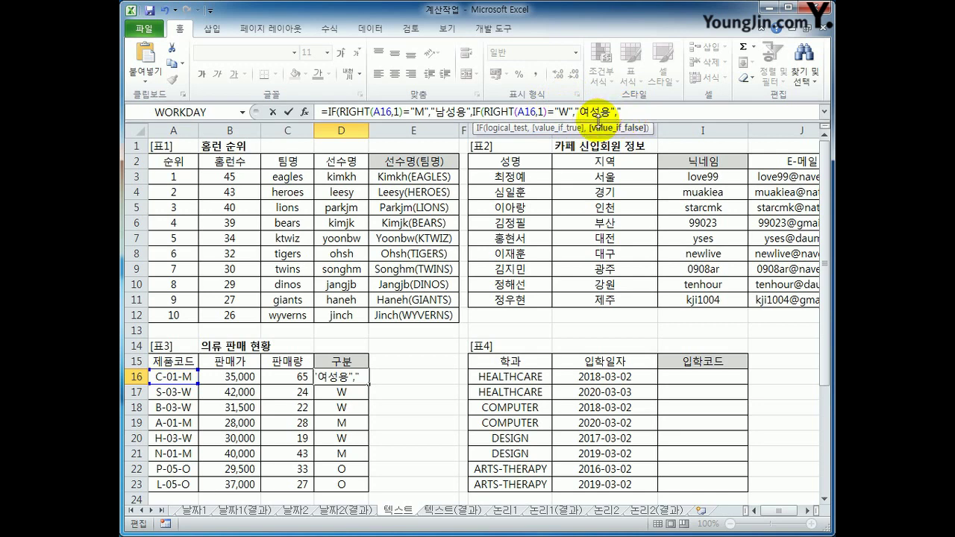
pyautogui.write('아웃도어"')
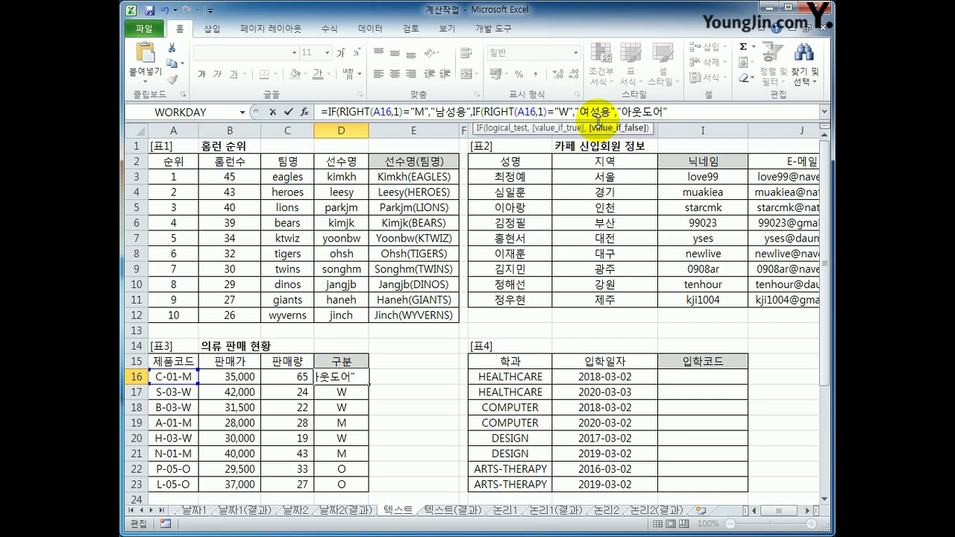
pyautogui.write('))')
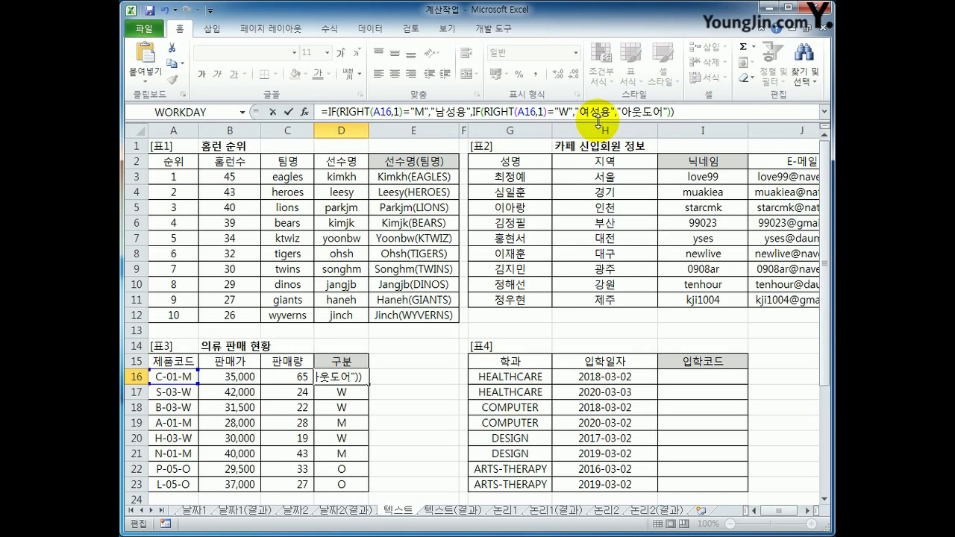
pyautogui.press('Return')
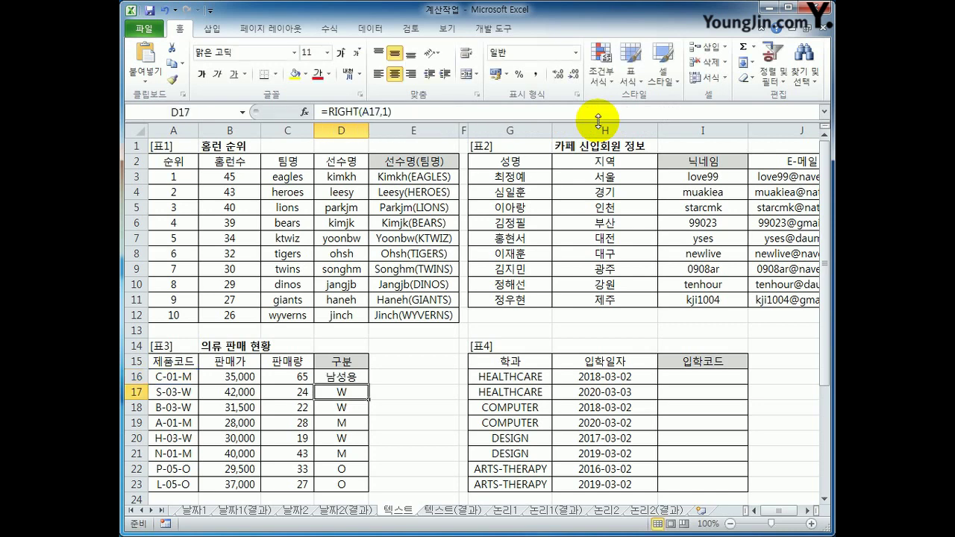
# - Fill the nested IF formula from D16 down through D23 to complete the 구분 column and check the copied formulas
pyautogui.click(343, 377)
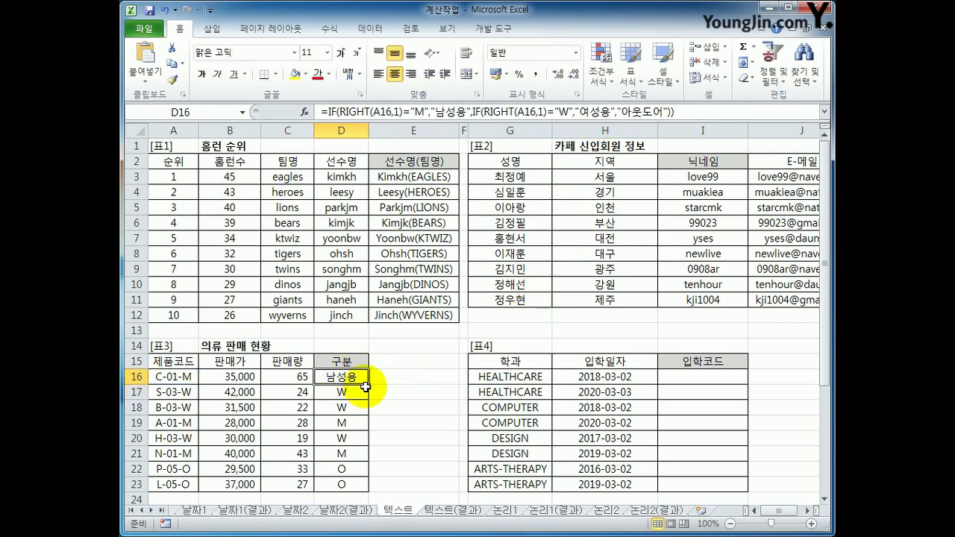
pyautogui.moveTo(368, 387); pyautogui.dragTo(355, 491)
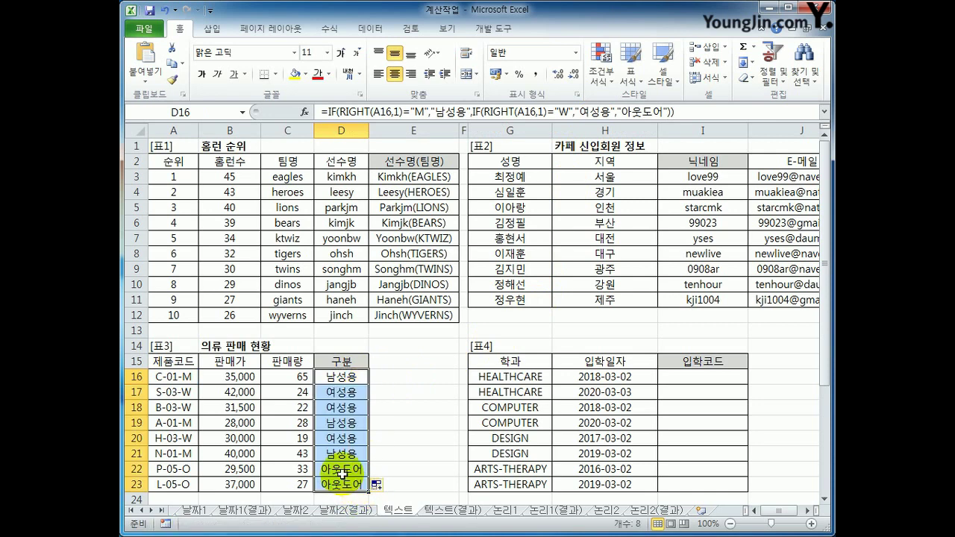
pyautogui.click(342, 471)
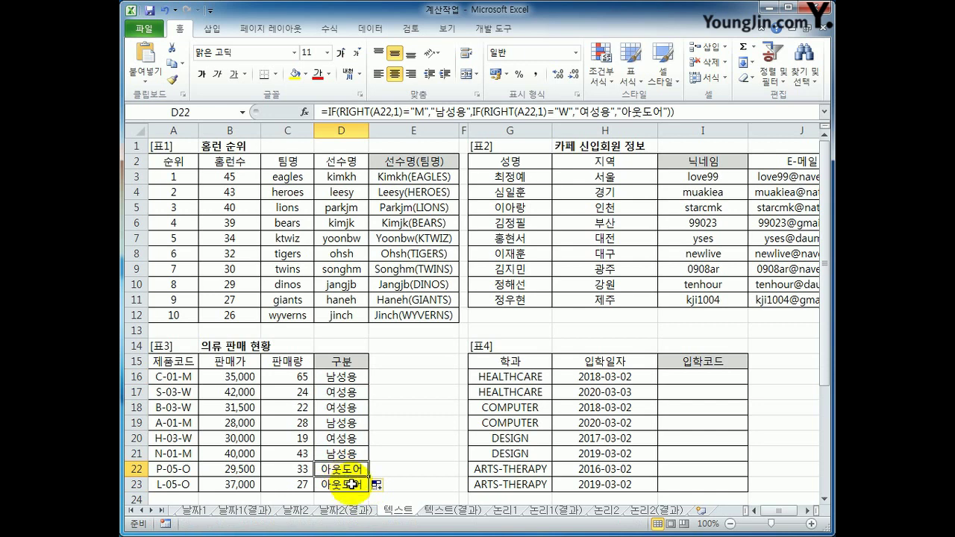
pyautogui.click(347, 487)
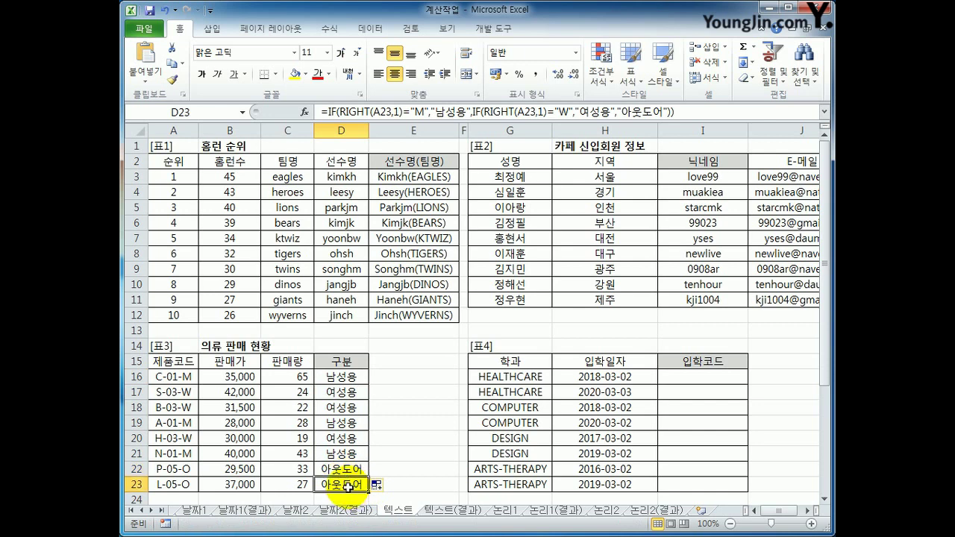
pyautogui.click(694, 379)
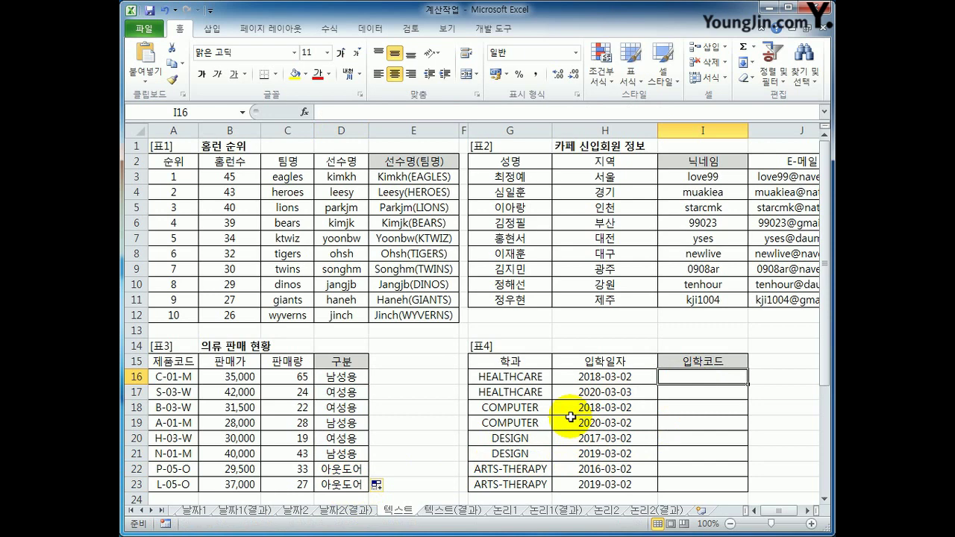
pyautogui.moveTo(510, 377); pyautogui.dragTo(515, 481)
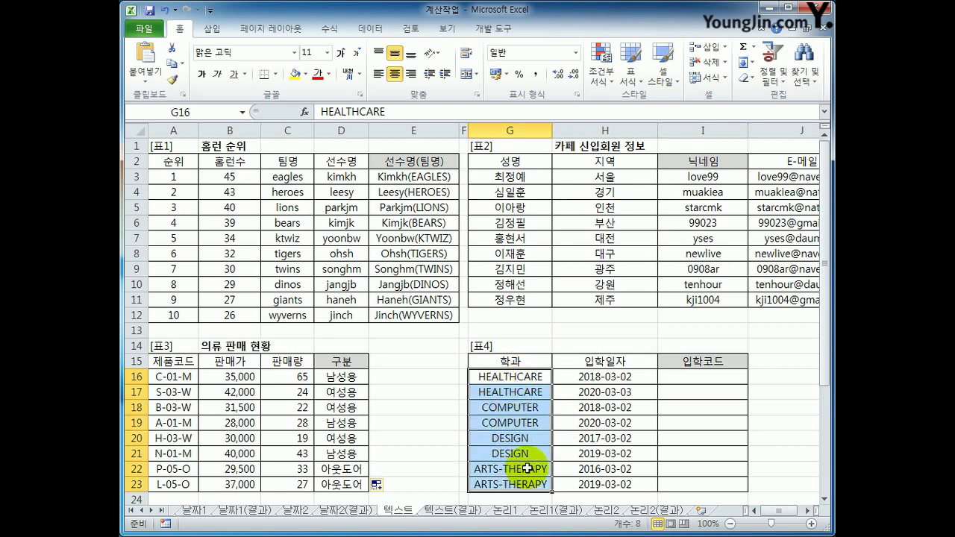
pyautogui.moveTo(621, 380); pyautogui.dragTo(622, 485)
pyautogui.click(697, 378)
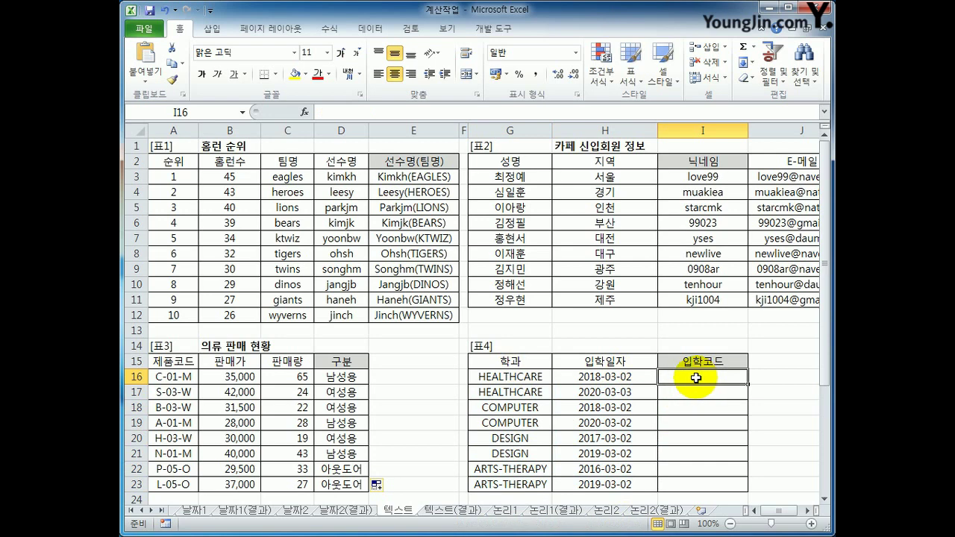
pyautogui.moveTo(522, 380); pyautogui.dragTo(524, 486)
# - Enter =LEFT(G16,3) in I16 of table 4 and fill it down through I23
pyautogui.click(684, 378)
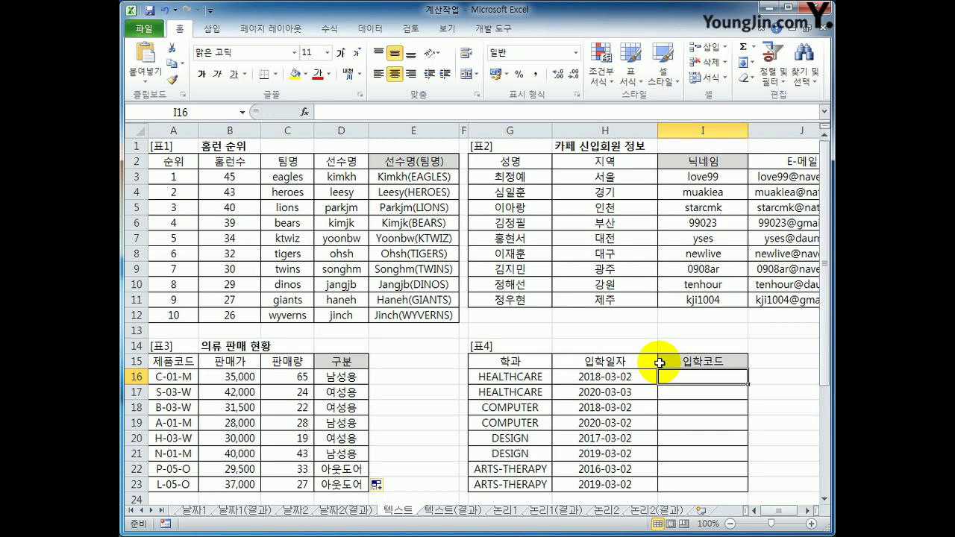
pyautogui.write('=')
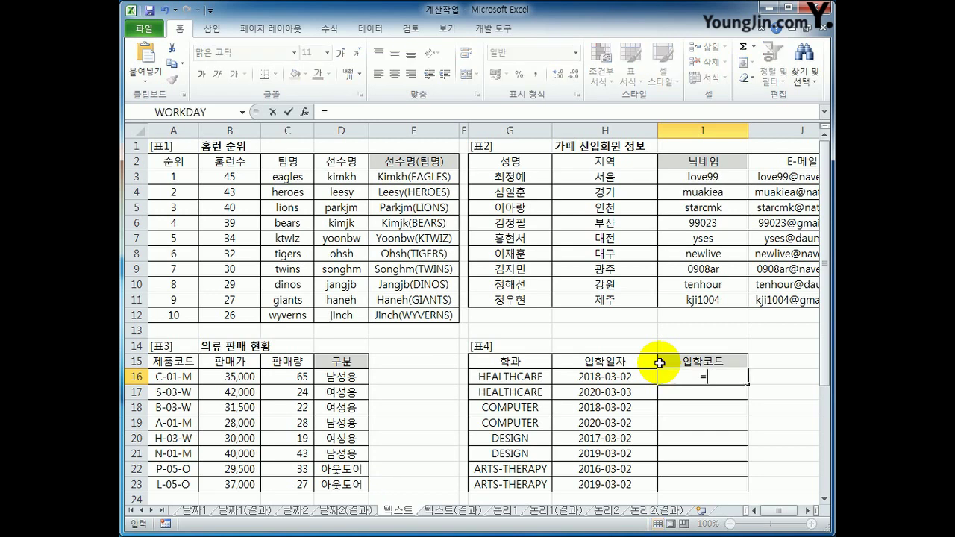
pyautogui.press('Hangul')
pyautogui.press('Hangul')
pyautogui.write('LEFT(')
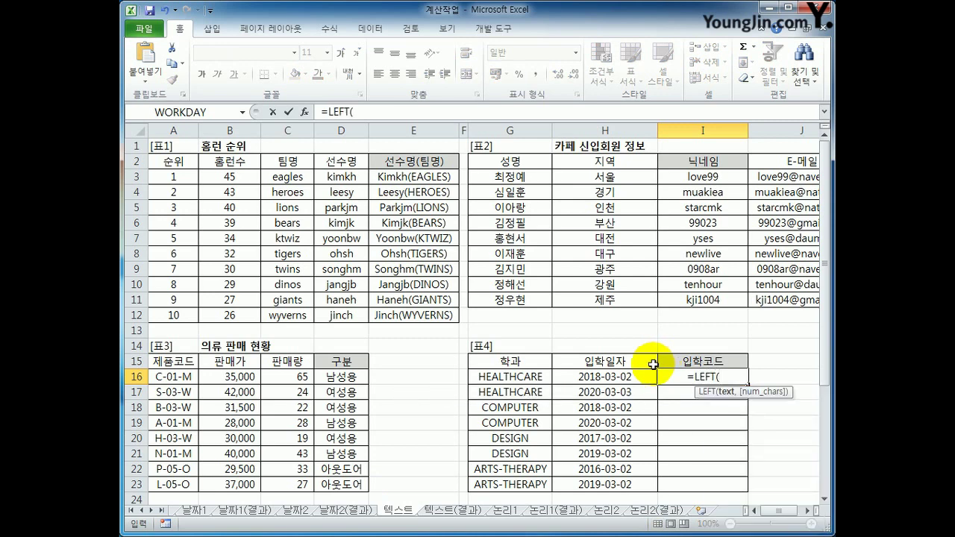
pyautogui.click(493, 380)
pyautogui.write(',')
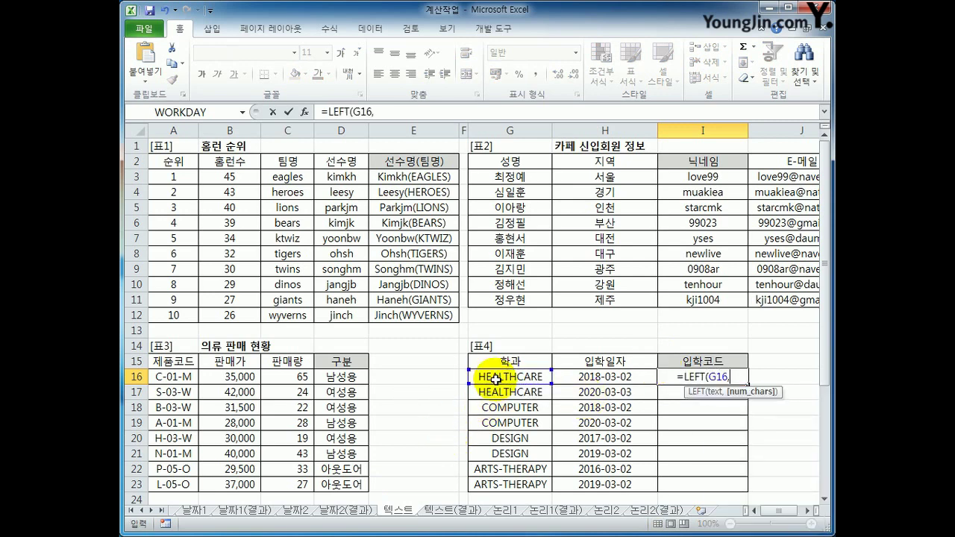
pyautogui.write('3)')
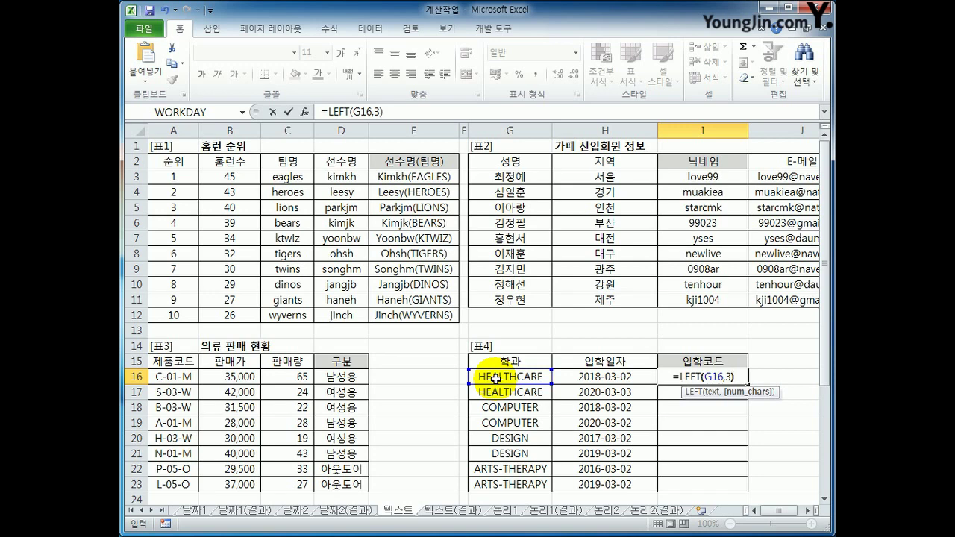
pyautogui.press('Return')
pyautogui.click(696, 378)
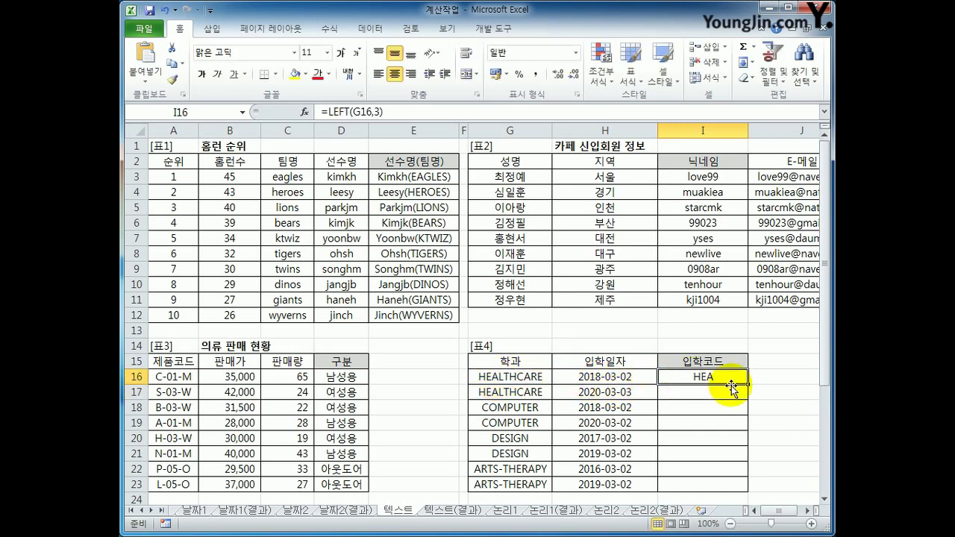
pyautogui.moveTo(747, 383); pyautogui.dragTo(735, 486)
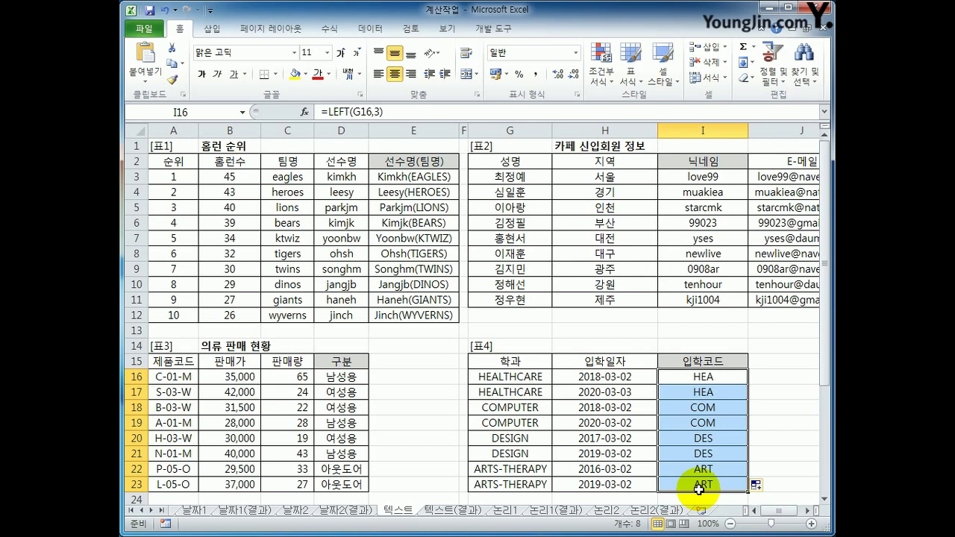
# - Wrap the I16 formula in LOWER to make =LOWER(LEFT(G16,3)) and fill it down through I23
pyautogui.click(729, 382)
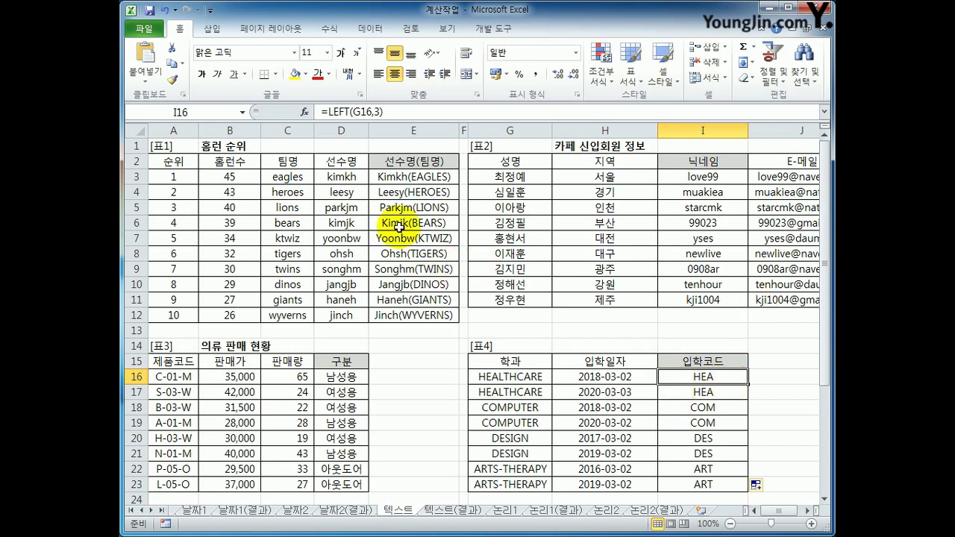
pyautogui.click(326, 112)
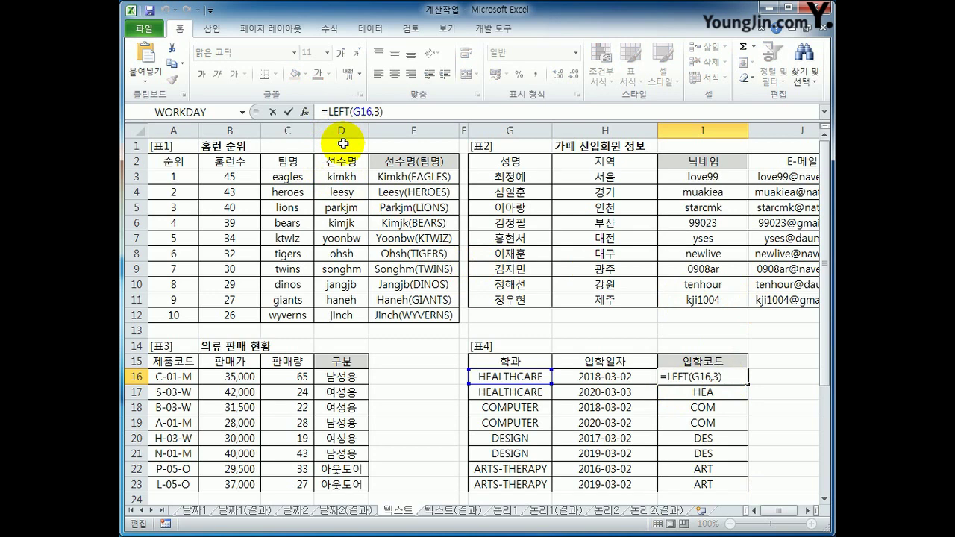
pyautogui.write('LO')
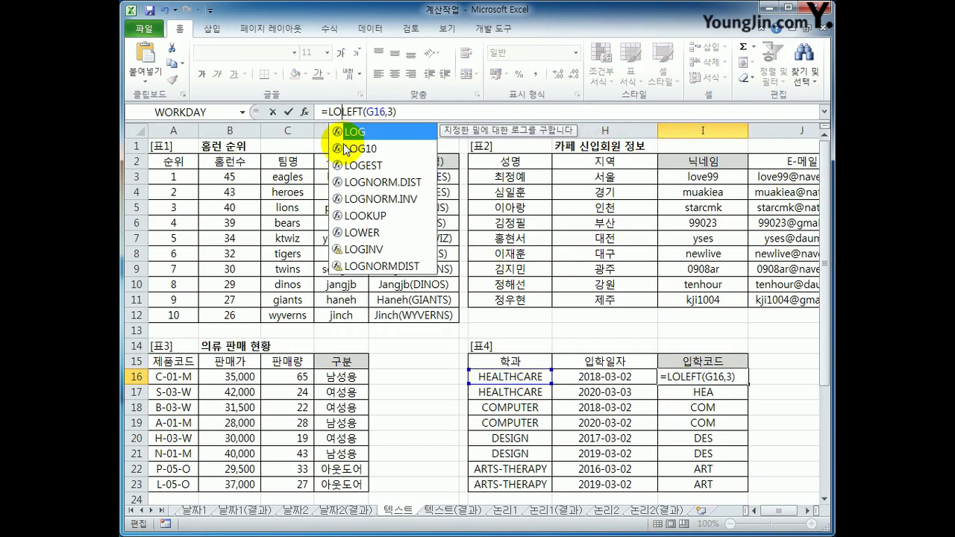
pyautogui.write('WER(')
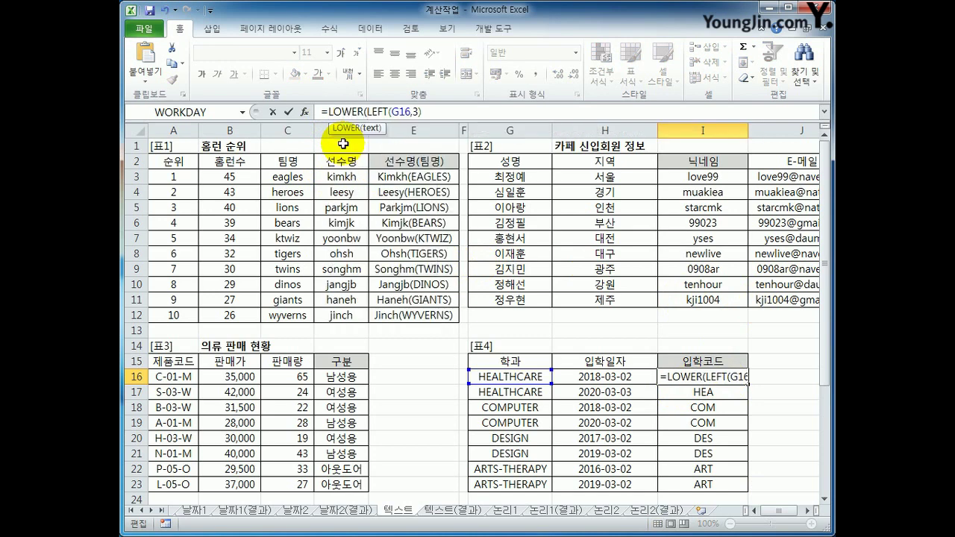
pyautogui.click(435, 111)
pyautogui.write(')')
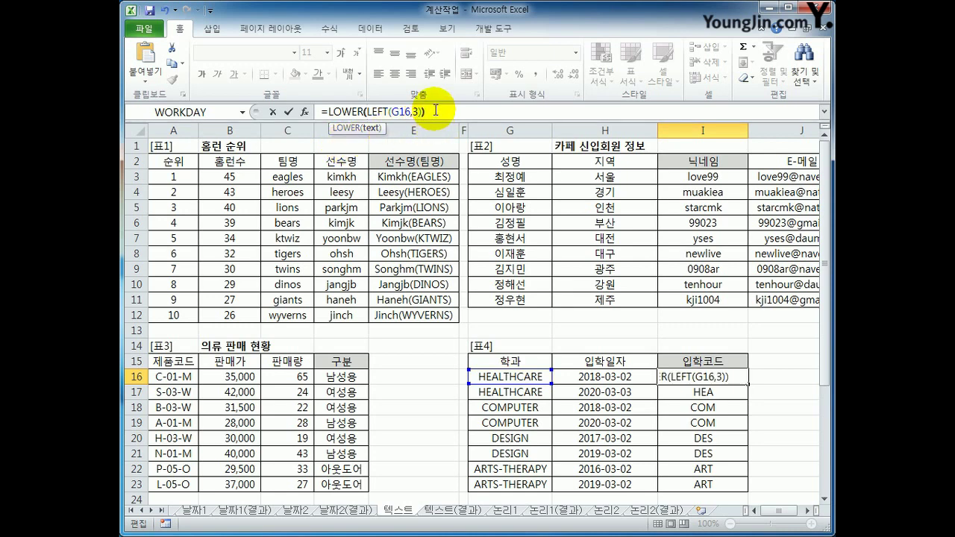
pyautogui.press('Return')
pyautogui.press('Up')
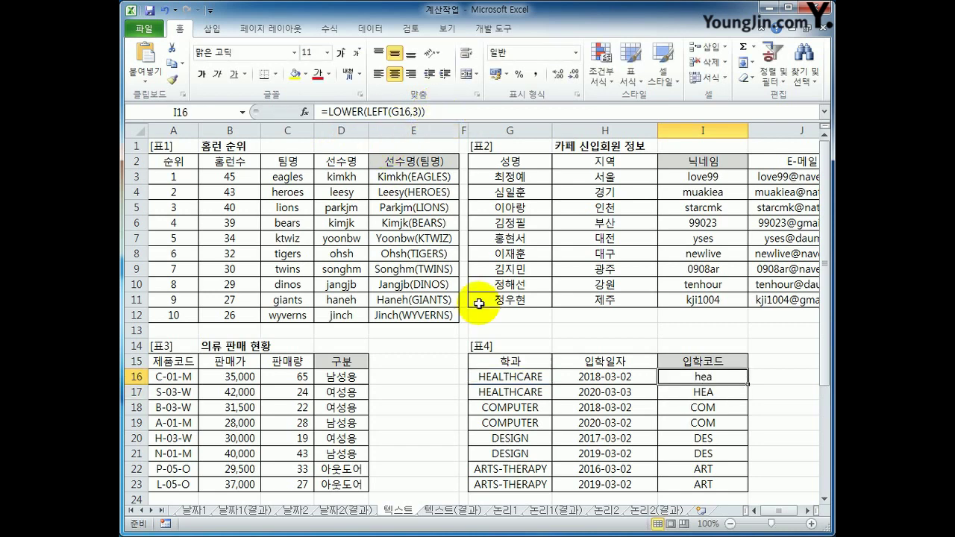
pyautogui.moveTo(748, 385); pyautogui.dragTo(735, 491)
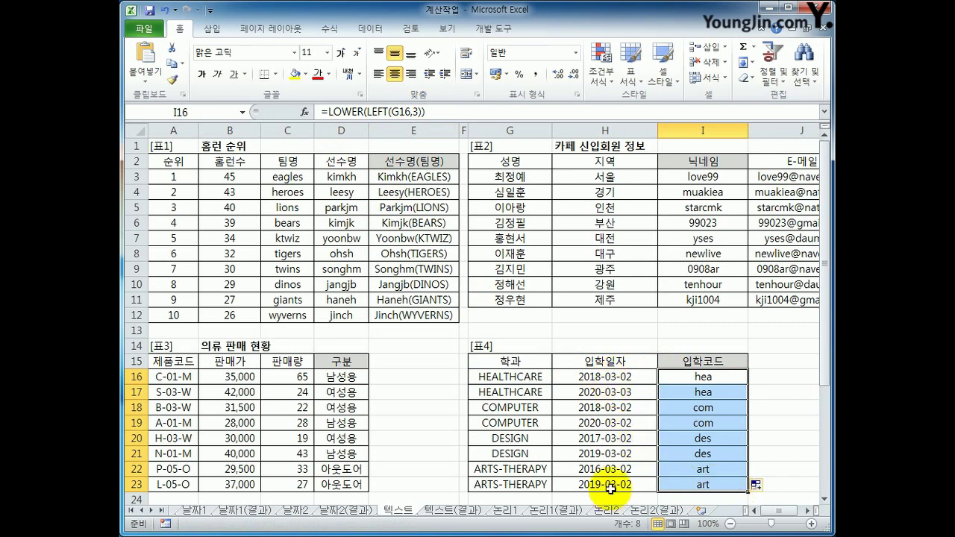
# - Append the admission year to the I16 formula, making it =LOWER(LEFT(G16,3))&YEAR(H16)
pyautogui.click(610, 378)
pyautogui.click(608, 392)
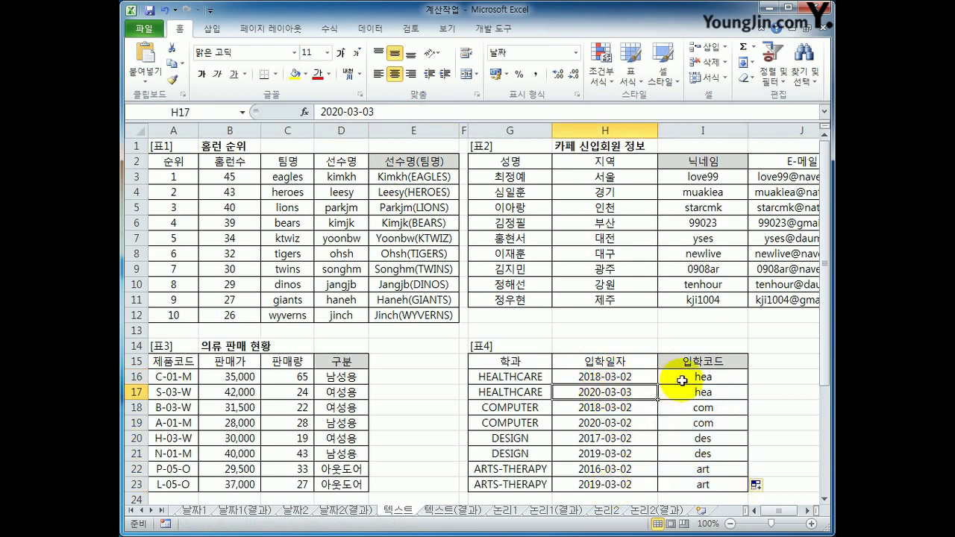
pyautogui.click(683, 380)
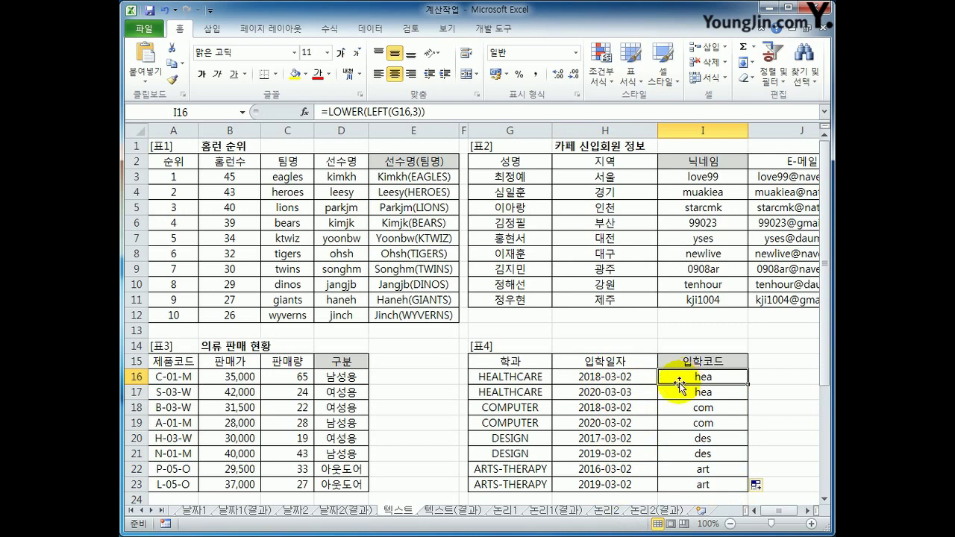
pyautogui.click(431, 112)
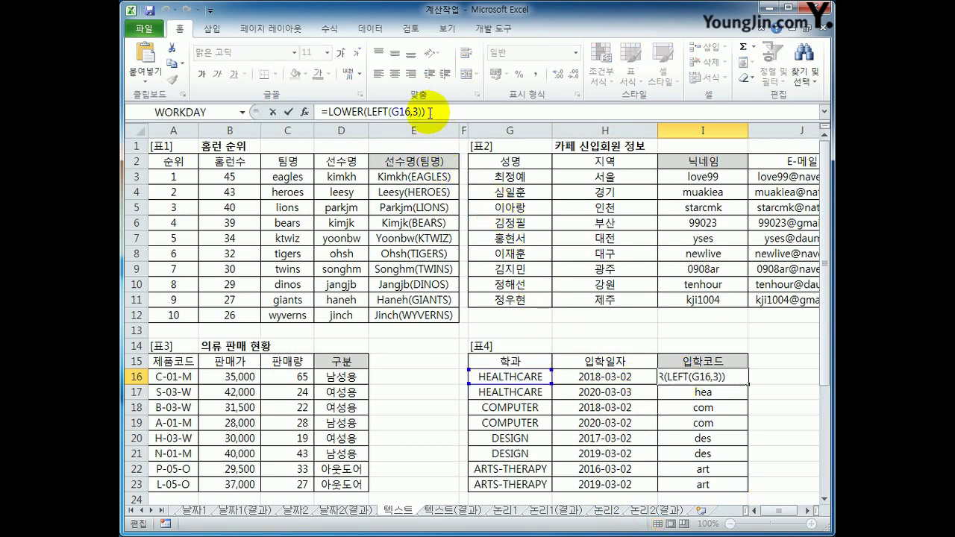
pyautogui.write('&YEA')
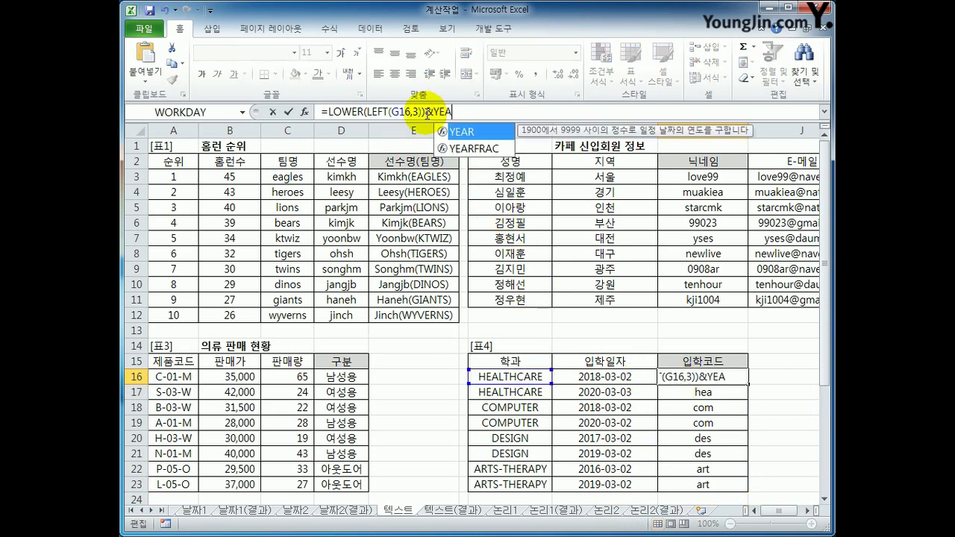
pyautogui.write('R(')
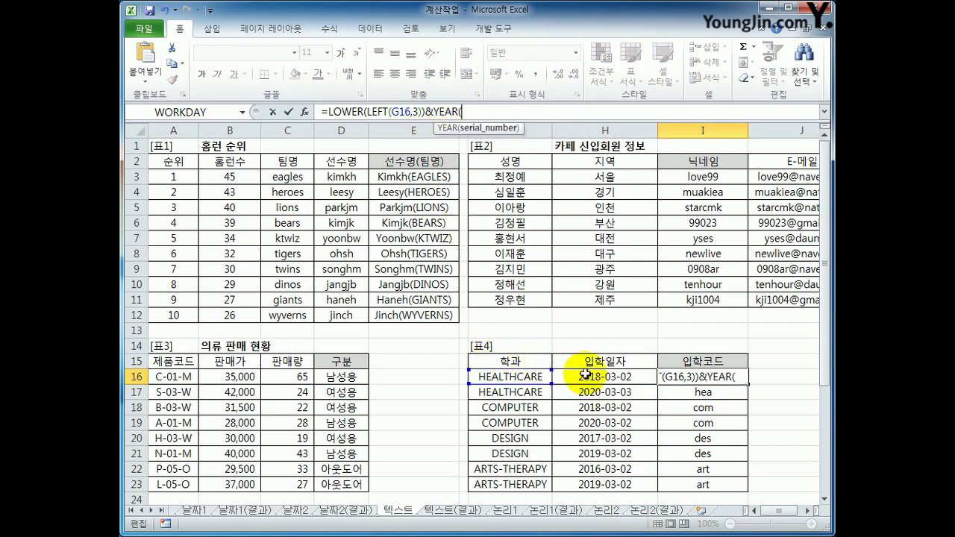
pyautogui.click(586, 374)
pyautogui.write(')')
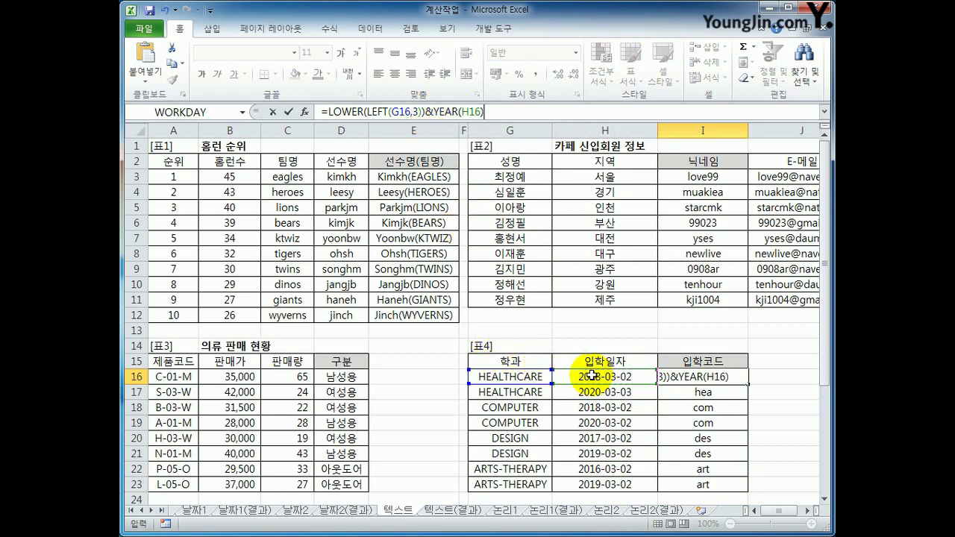
pyautogui.press('Return')
pyautogui.press('Up')
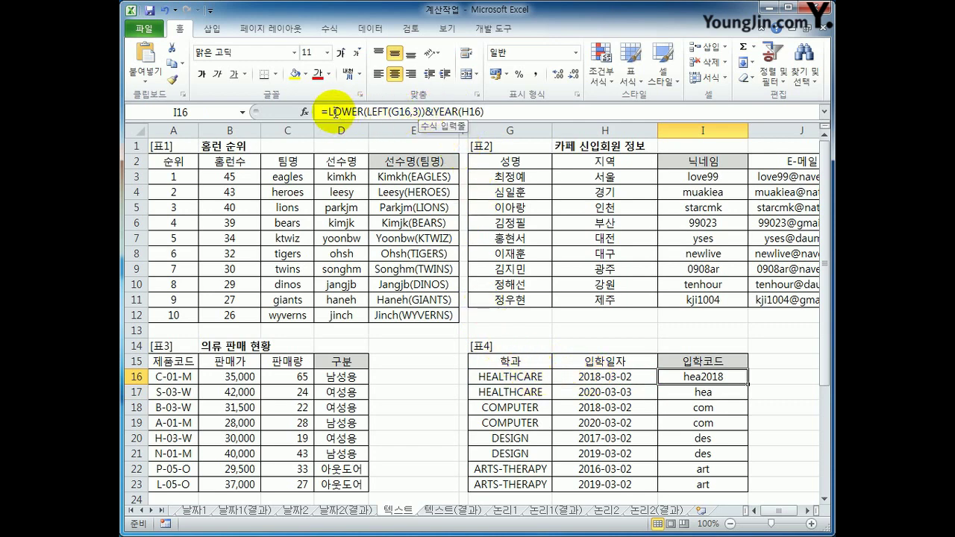
# - Rearrange the I16 formula so LOWER encloses the year part too: =LOWER(LEFT(G16,3)&YEAR(H16))
pyautogui.click(335, 111)
pyautogui.moveTo(329, 112); pyautogui.dragTo(365, 113)
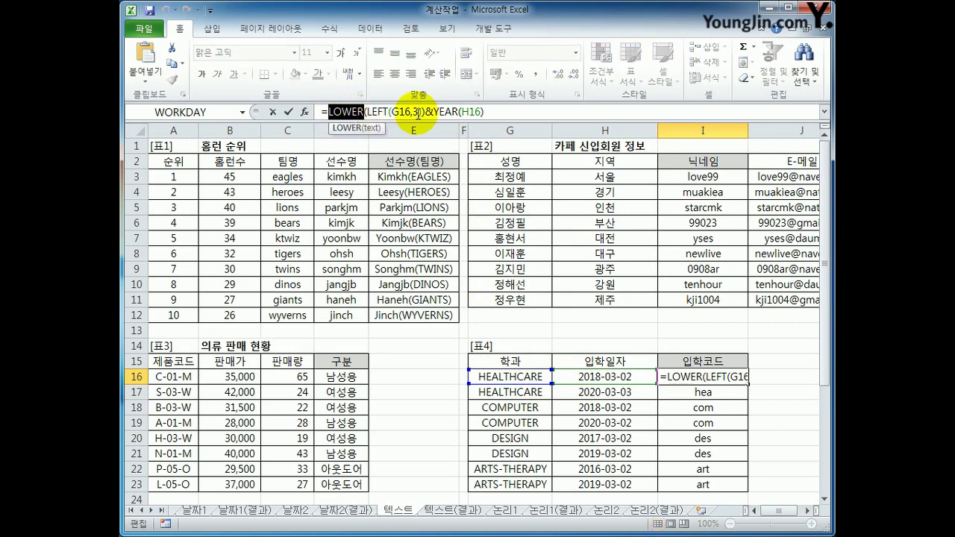
pyautogui.moveTo(426, 112); pyautogui.dragTo(494, 112)
pyautogui.press('Delete')
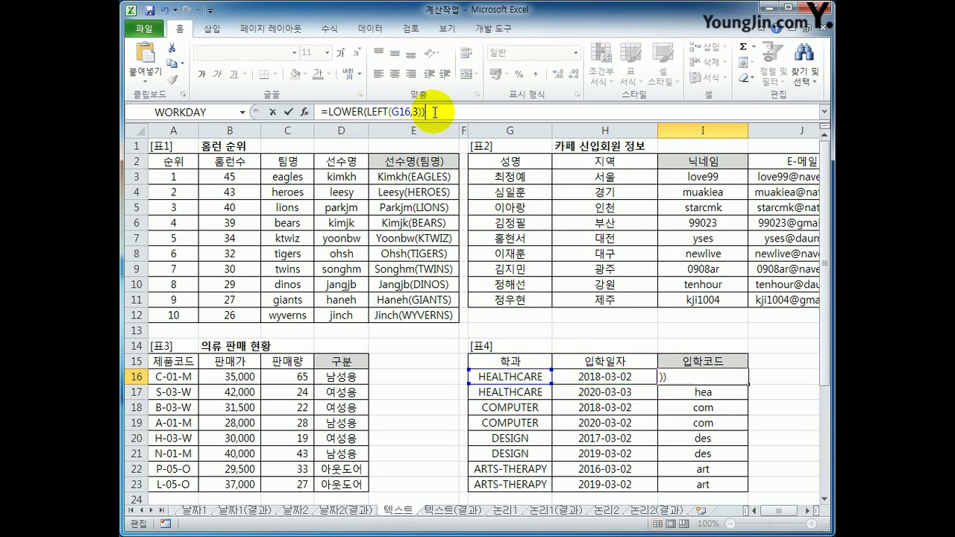
pyautogui.hotkey('ctrl', 'z')
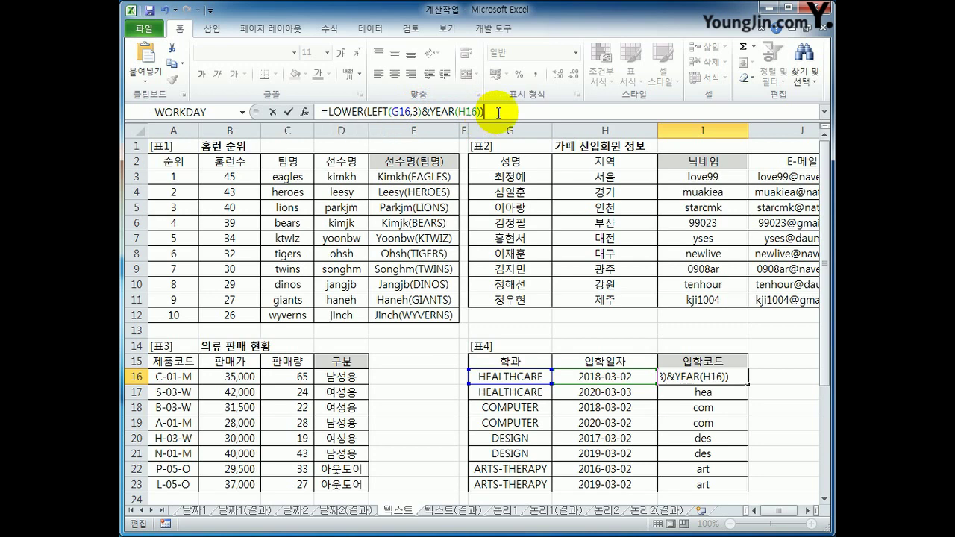
pyautogui.press('Return')
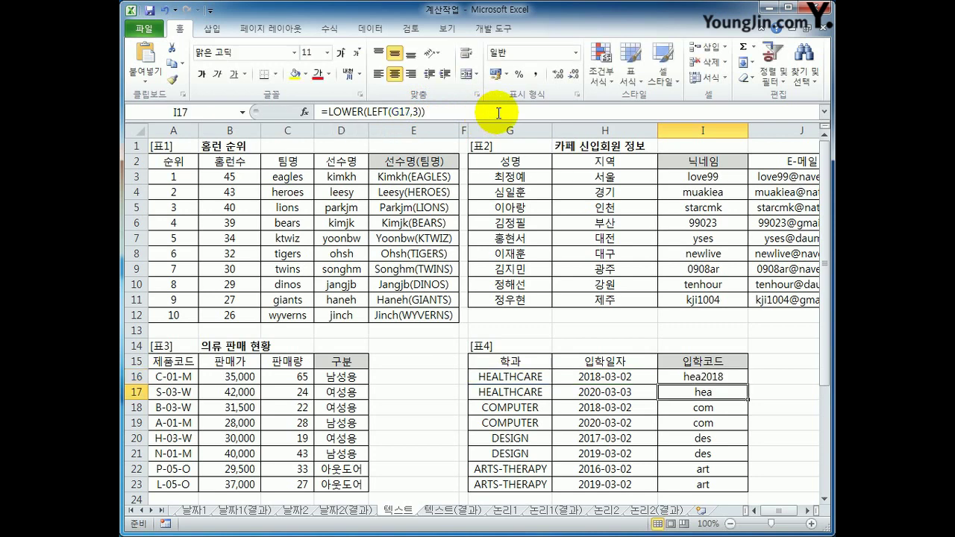
# - Fill the combined LOWER formula from I16 down through I23 and check the codes against the 학과 and 입학일자 columns
pyautogui.click(729, 377)
pyautogui.moveTo(748, 384); pyautogui.dragTo(729, 492)
pyautogui.click(714, 375)
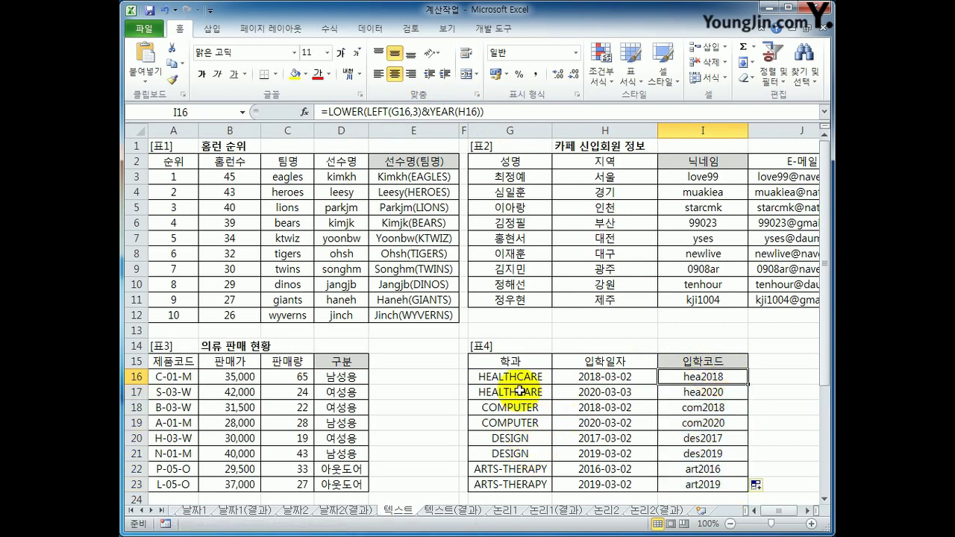
pyautogui.moveTo(517, 378); pyautogui.dragTo(525, 487)
pyautogui.click(709, 377)
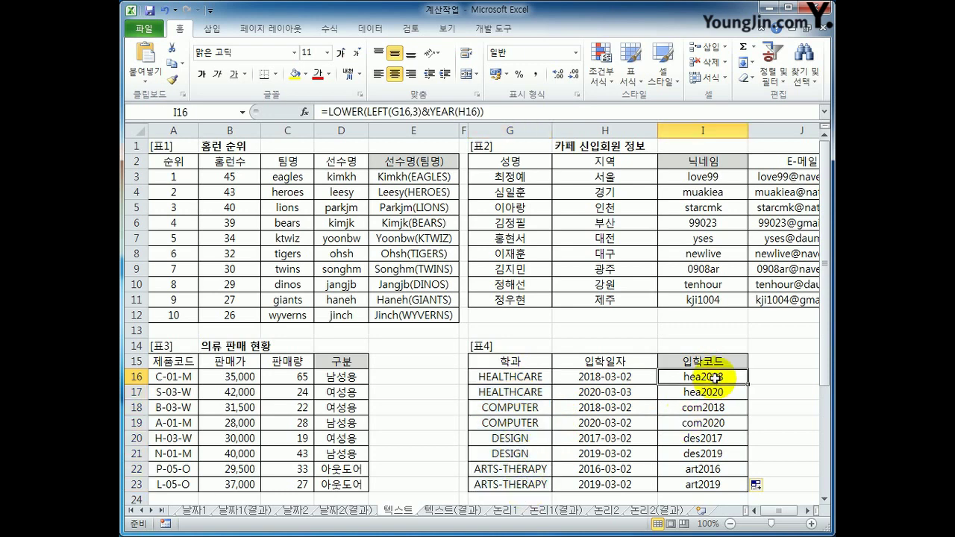
pyautogui.click(633, 379)
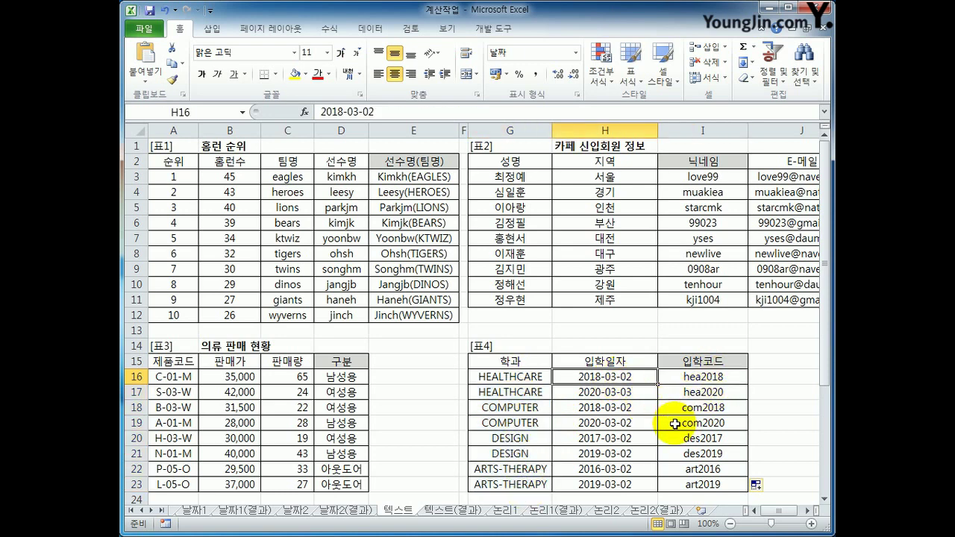
pyautogui.click(717, 379)
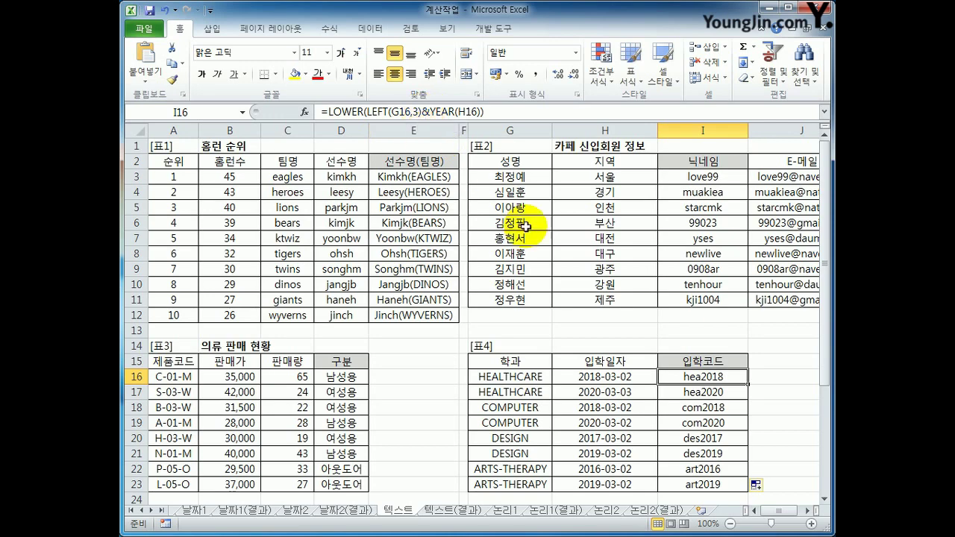
# - Enter =UPPER(A27) in D27, the first 제품코드 cell of table 5
pyautogui.scroll(-4, 511, 390)
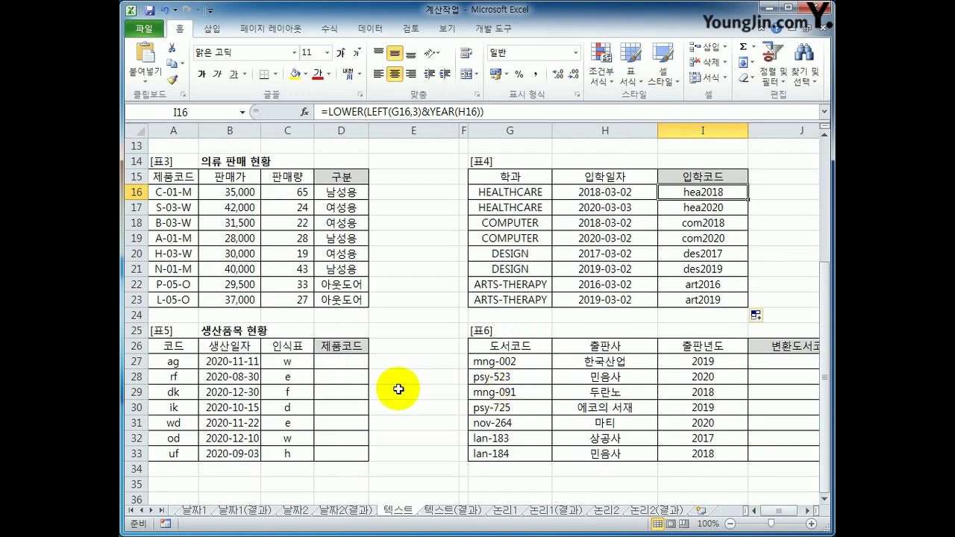
pyautogui.click(349, 364)
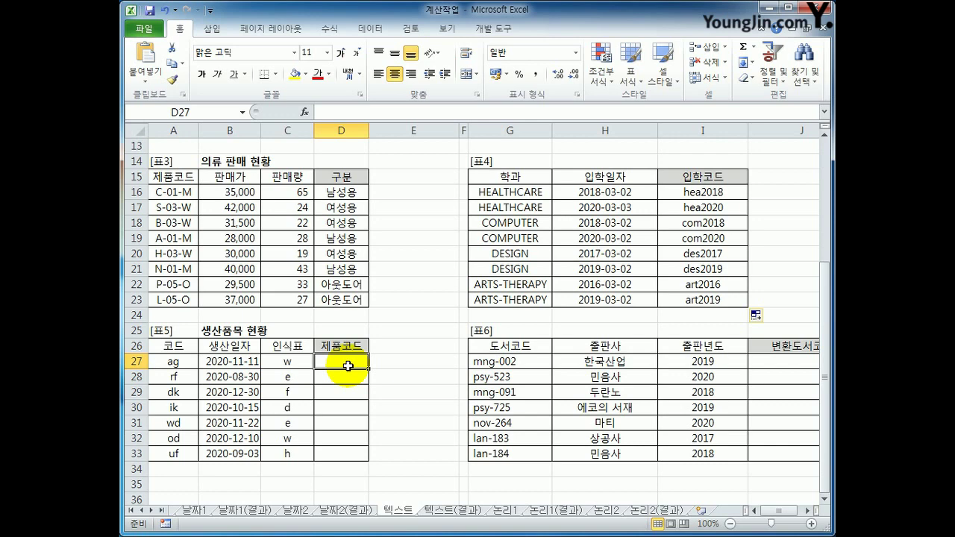
pyautogui.moveTo(348, 366); pyautogui.dragTo(351, 450)
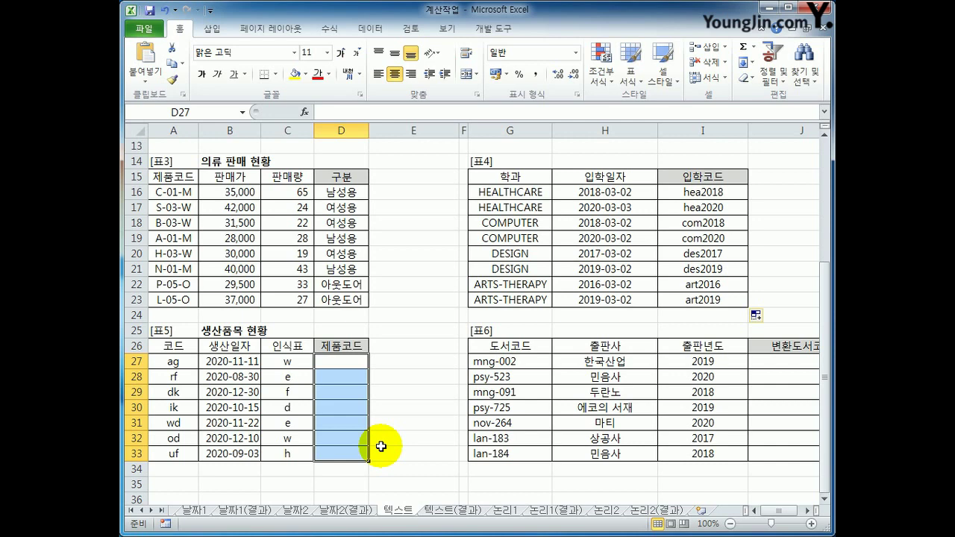
pyautogui.click(344, 364)
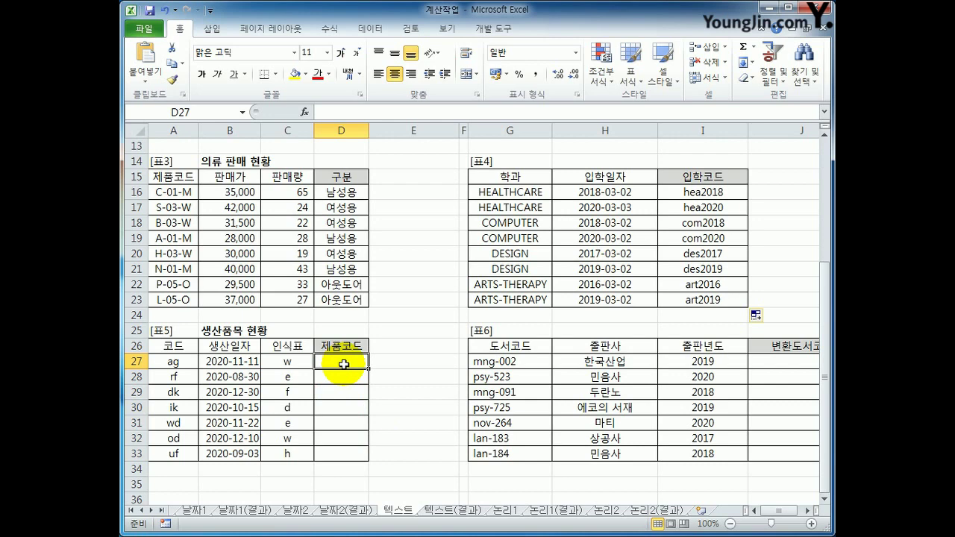
pyautogui.write('=UPPER(')
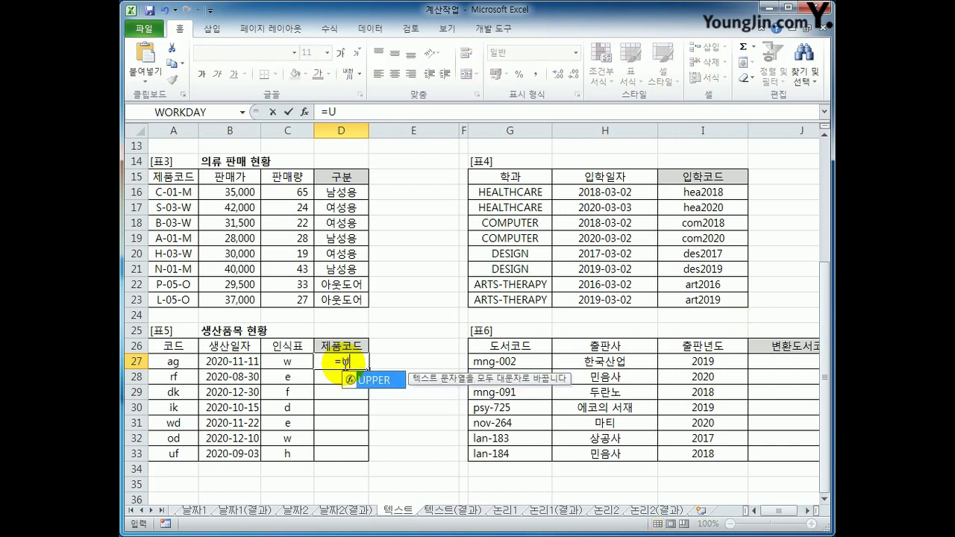
pyautogui.click(169, 362)
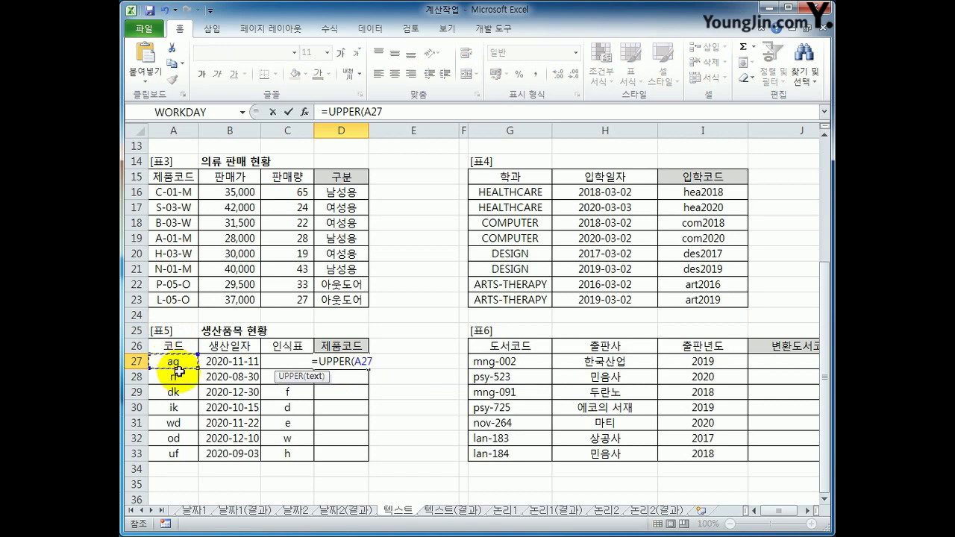
pyautogui.press('Return')
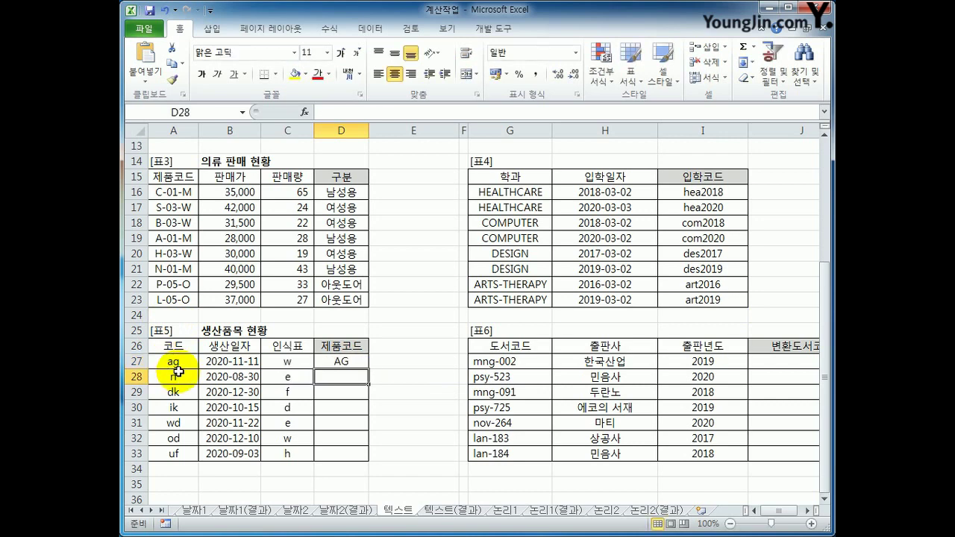
# - Extend the D27 formula with a hyphen and the production month, making it =UPPER(A27)&"-"&MONTH(B27)
pyautogui.click(340, 364)
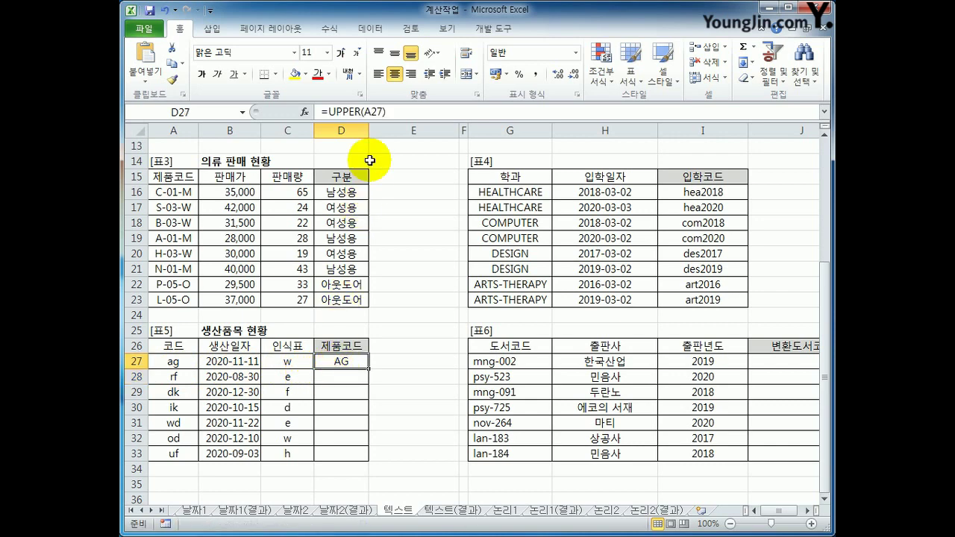
pyautogui.click(385, 110)
pyautogui.write('&')
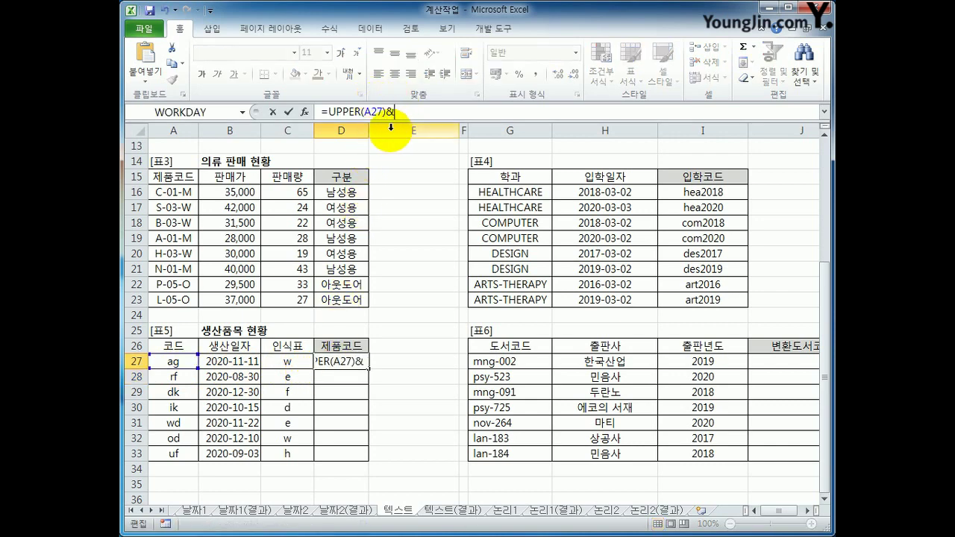
pyautogui.write('"-"&')
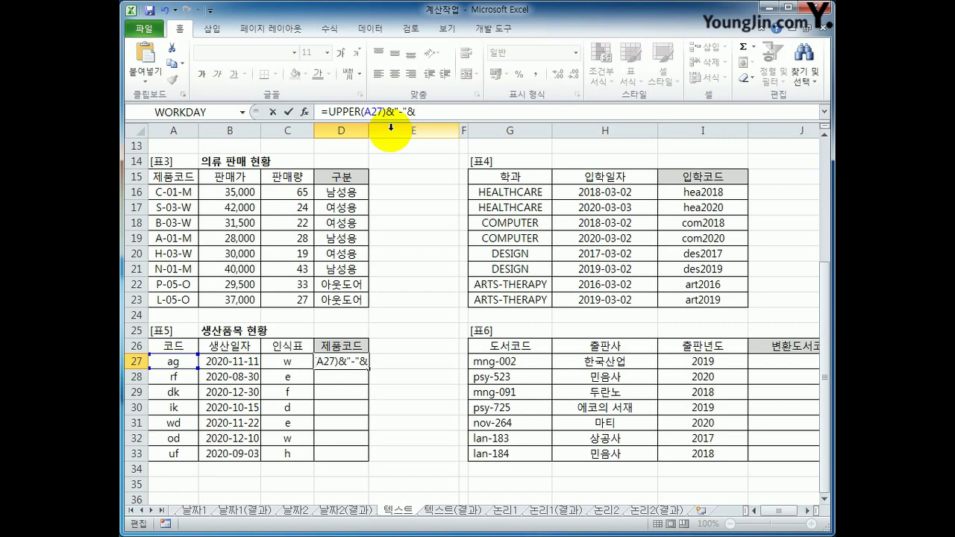
pyautogui.write('MON')
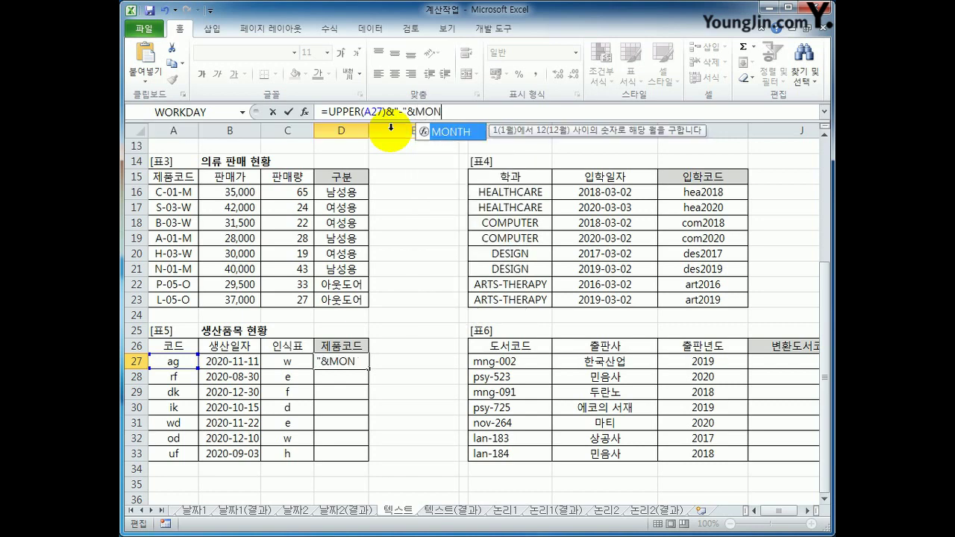
pyautogui.press('Tab')
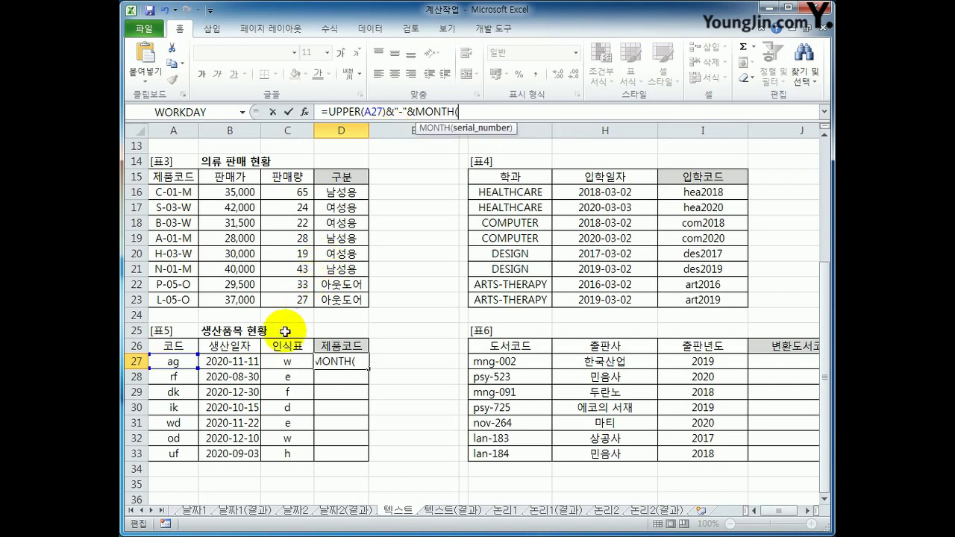
pyautogui.click(222, 361)
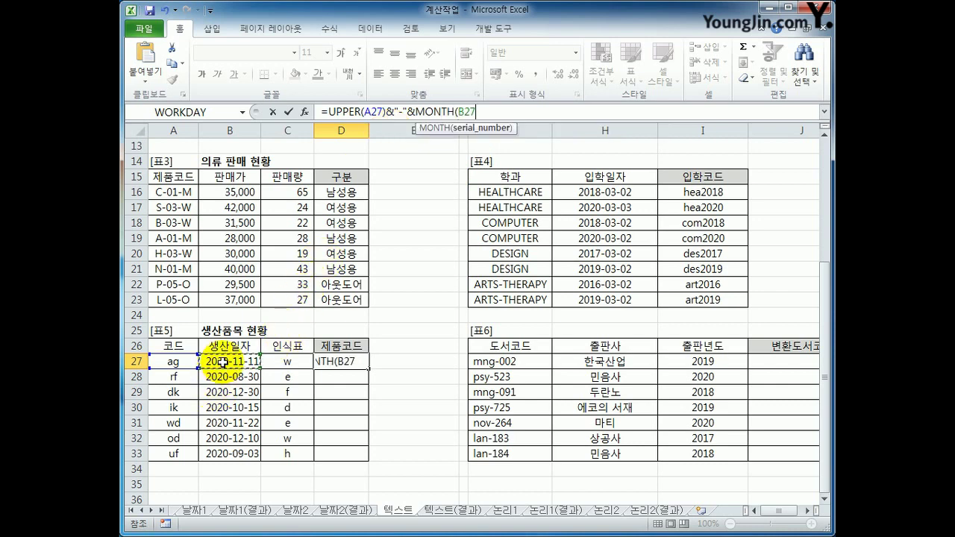
pyautogui.write(')')
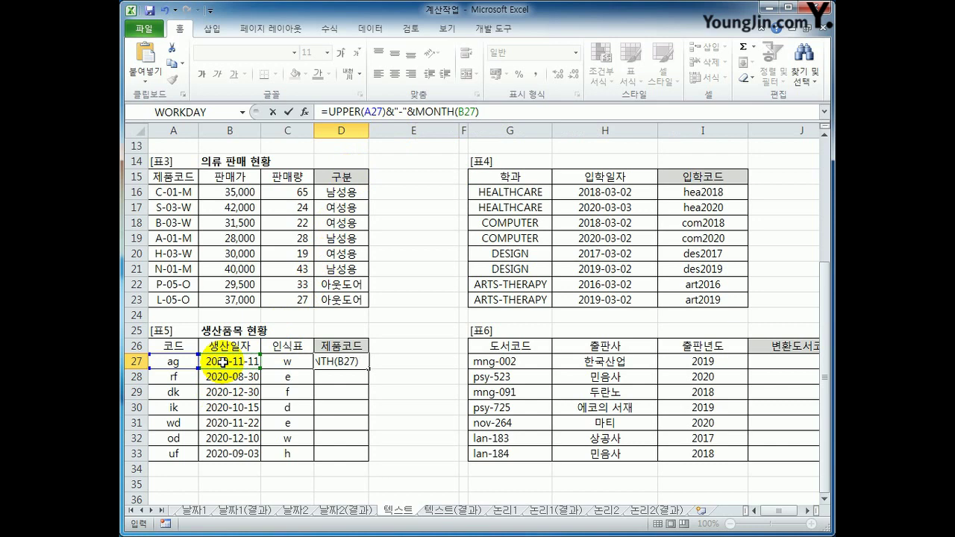
# - Append a hyphen and the uppercase 인식표 to the D27 formula: =UPPER(A27)&"-"&MONTH(B27)&"-"&UPPER(C27)
pyautogui.write('&"-"&')
pyautogui.write('U')
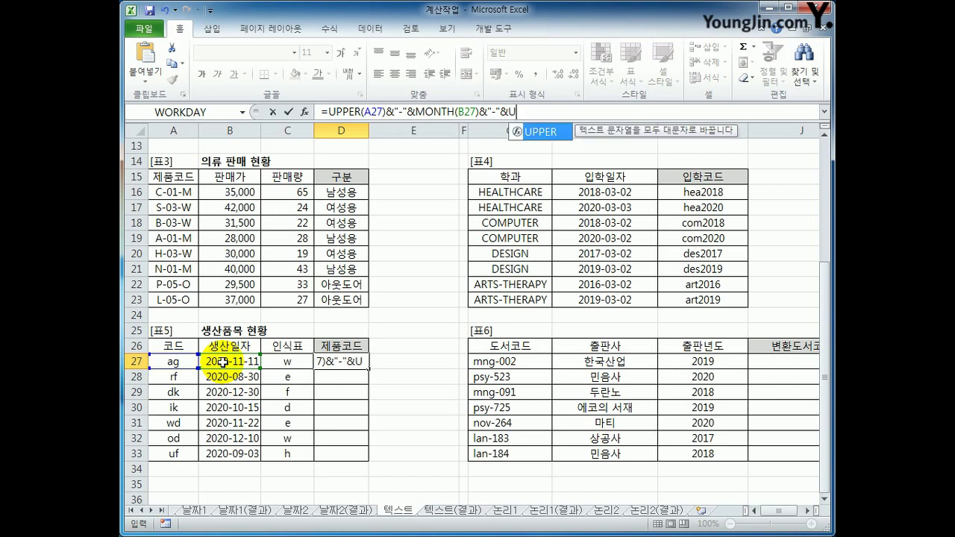
pyautogui.write('PPER(')
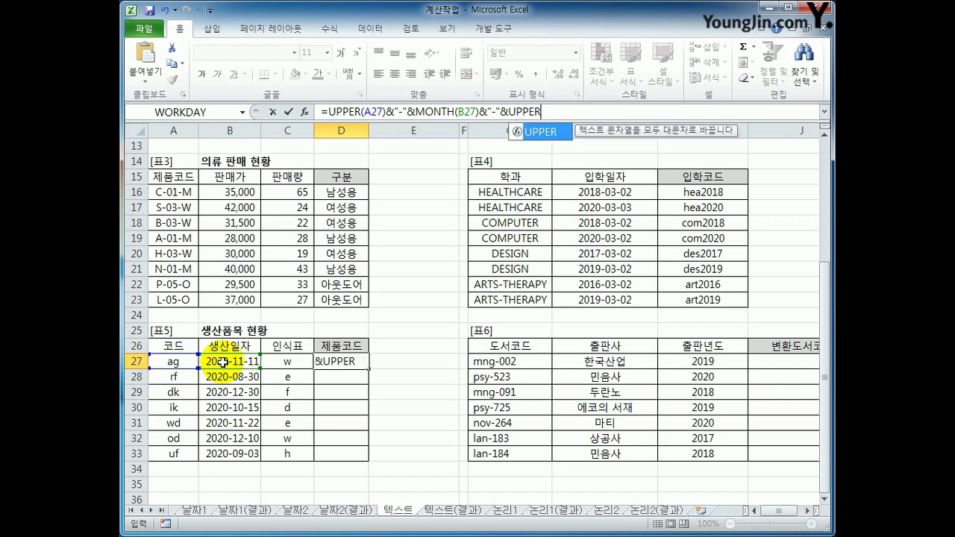
pyautogui.click(279, 363)
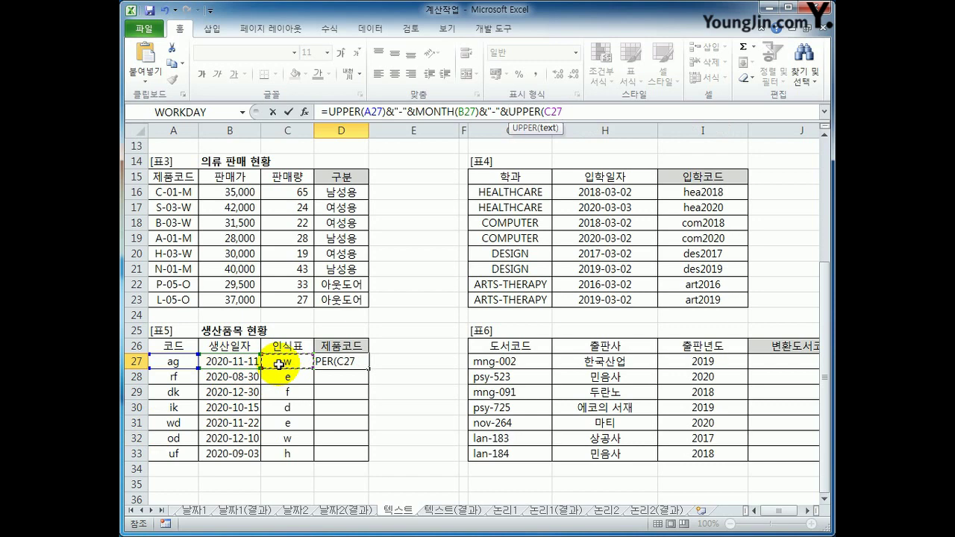
pyautogui.write(')')
pyautogui.press('Return')
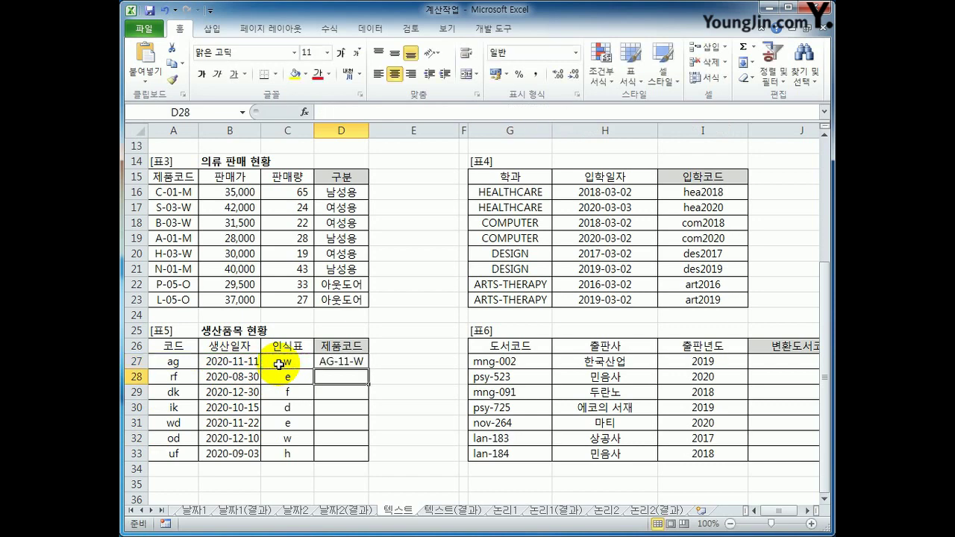
# - Check the D27 product code against its source cells A27 to C27 and fill the formula down through D33
pyautogui.press('Up')
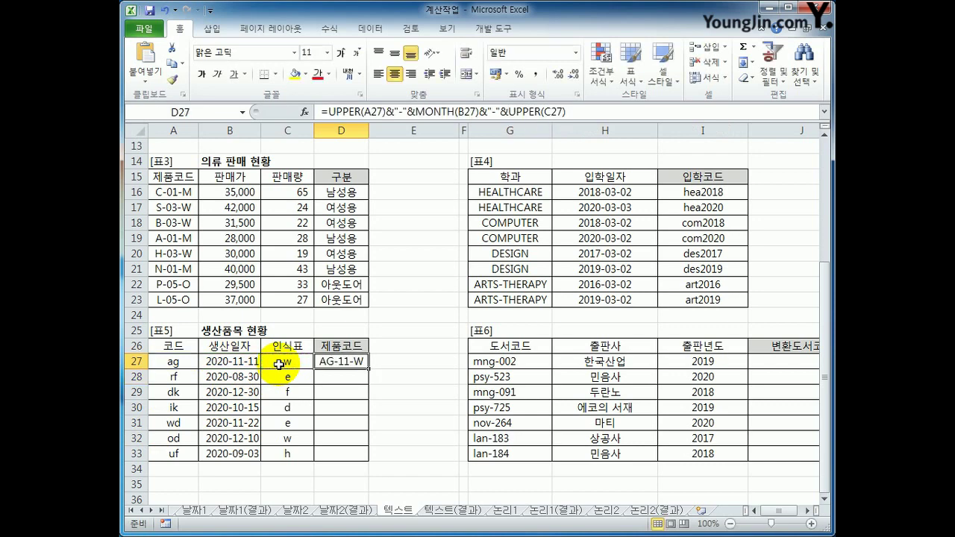
pyautogui.click(173, 363)
pyautogui.click(234, 363)
pyautogui.click(288, 364)
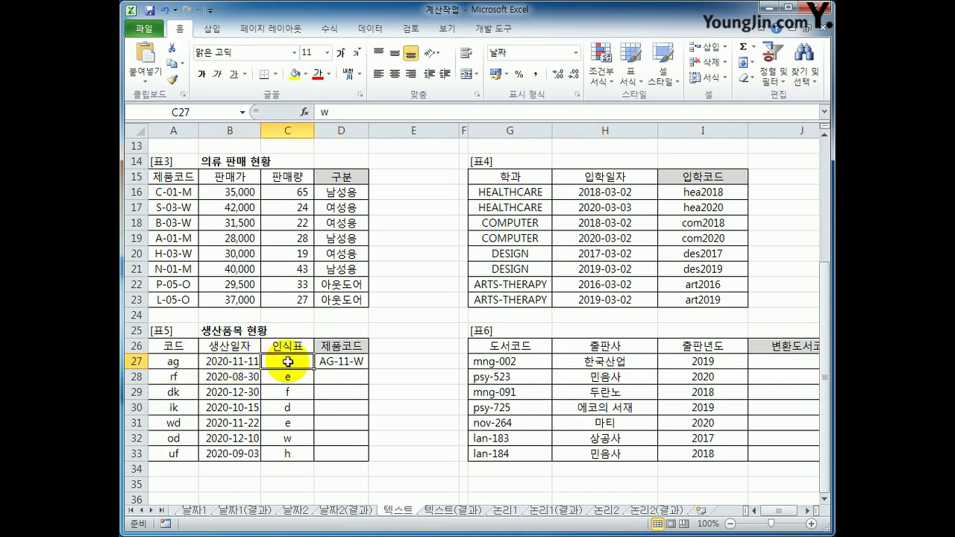
pyautogui.click(341, 362)
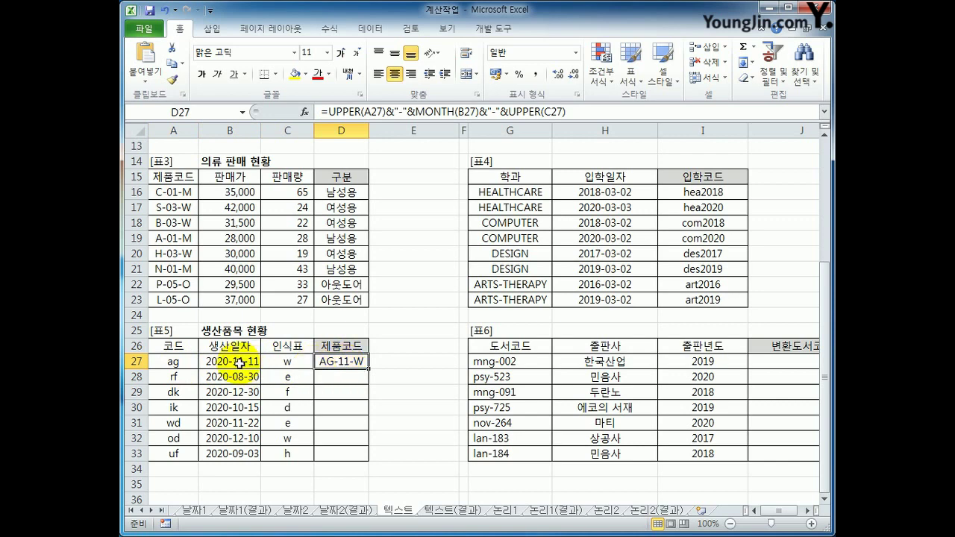
pyautogui.moveTo(364, 363); pyautogui.dragTo(365, 453)
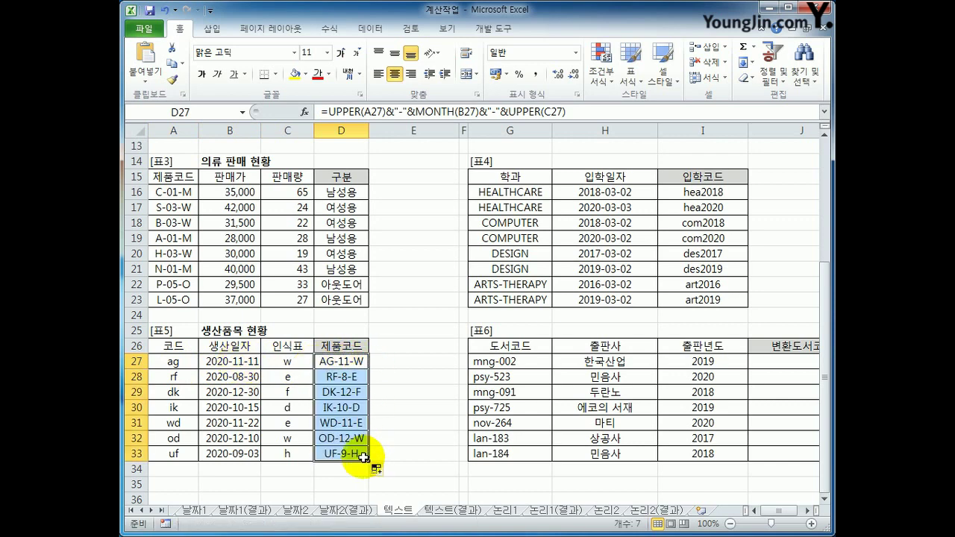
pyautogui.click(356, 454)
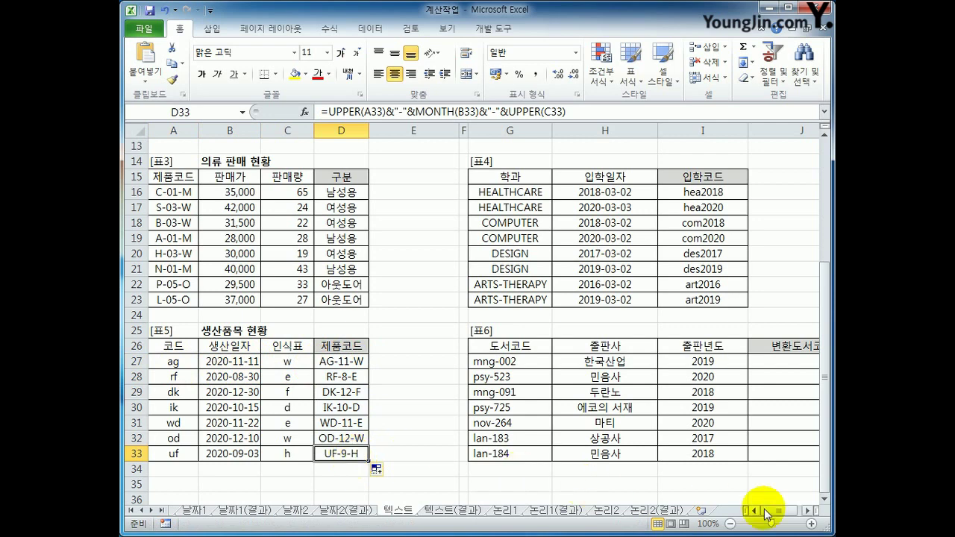
# - Enter =TRIM(G27) in J27, the first 변환도서코드 cell of table 6, to strip the spaces around the 도서코드
pyautogui.moveTo(778, 511); pyautogui.dragTo(795, 512)
pyautogui.click(743, 366)
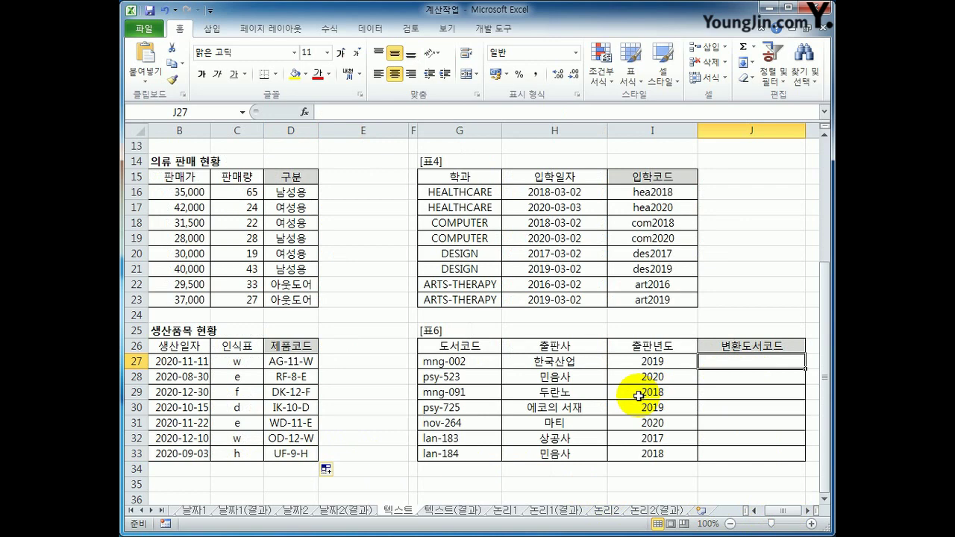
pyautogui.click(455, 361)
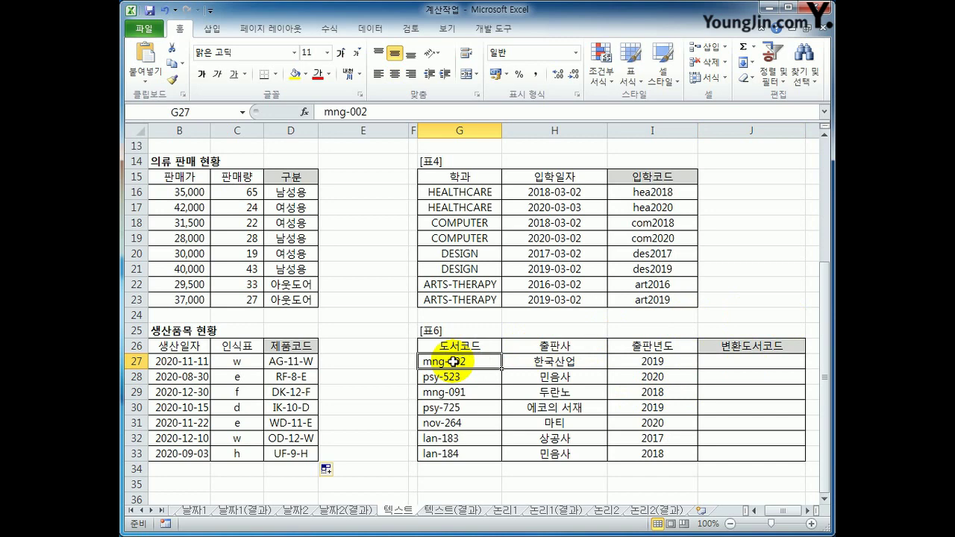
pyautogui.click(745, 364)
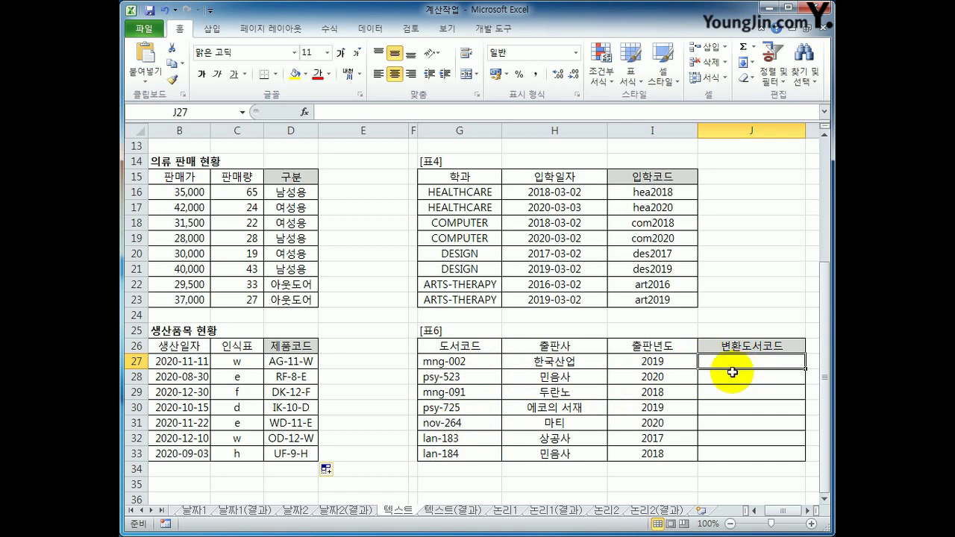
pyautogui.write('=')
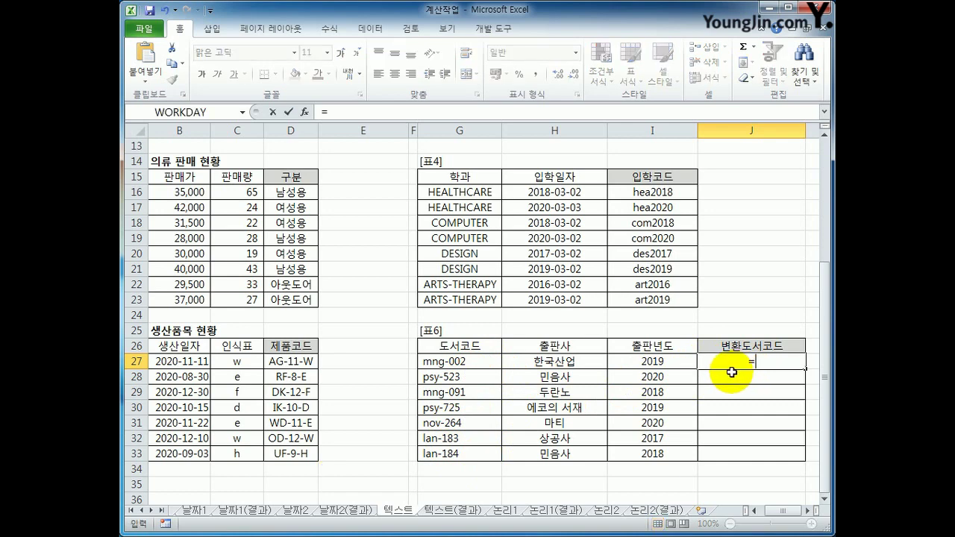
pyautogui.write('TRIM(')
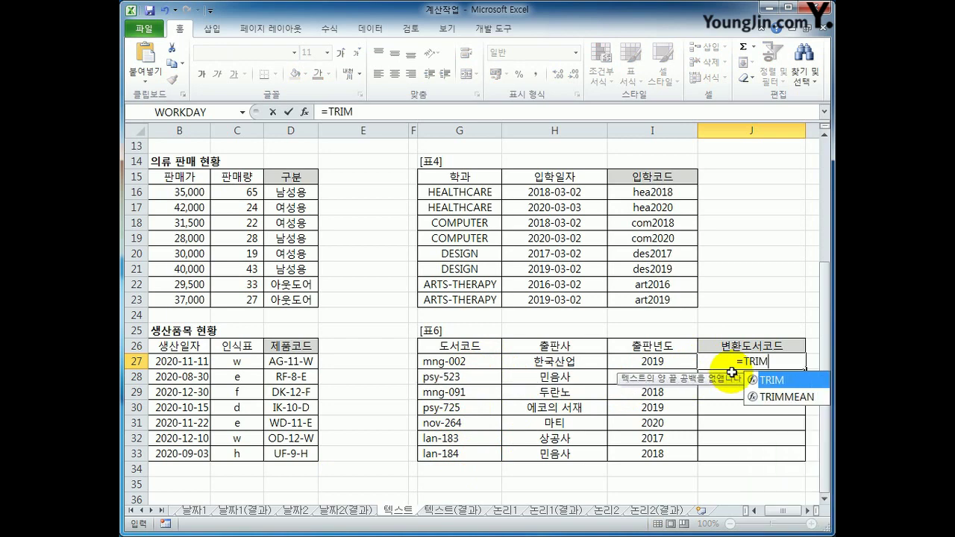
pyautogui.click(457, 362)
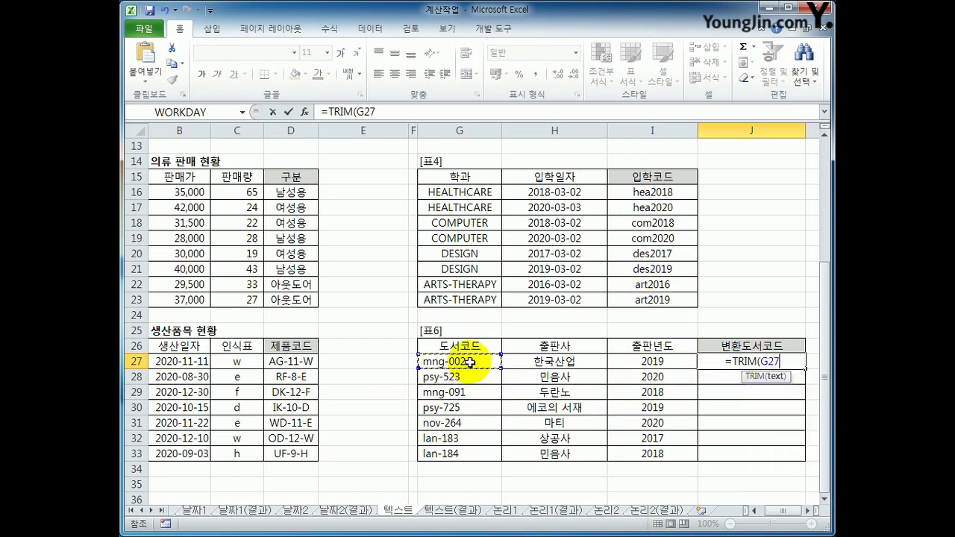
pyautogui.write(')')
pyautogui.press('Return')
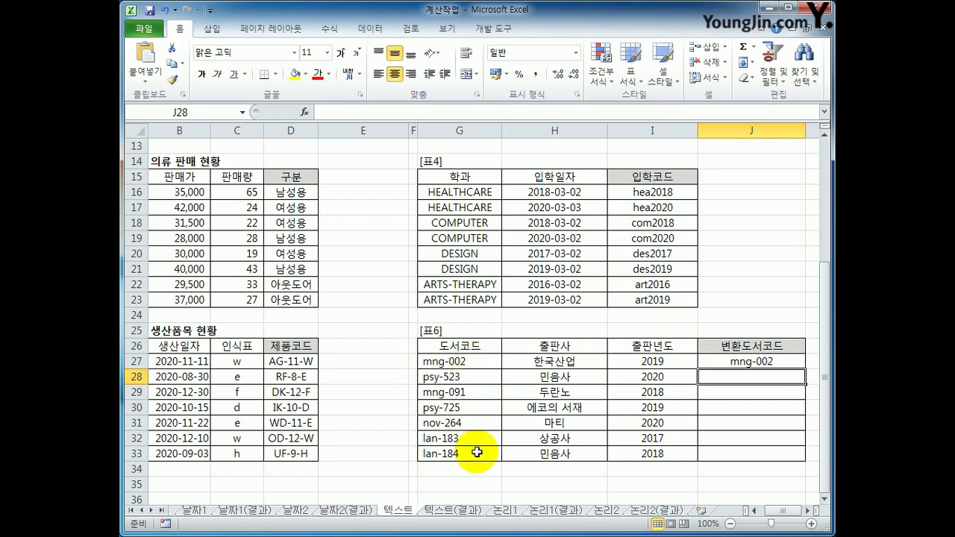
# - Wrap the J27 formula in UPPER, making it =UPPER(TRIM(G27))
pyautogui.click(764, 361)
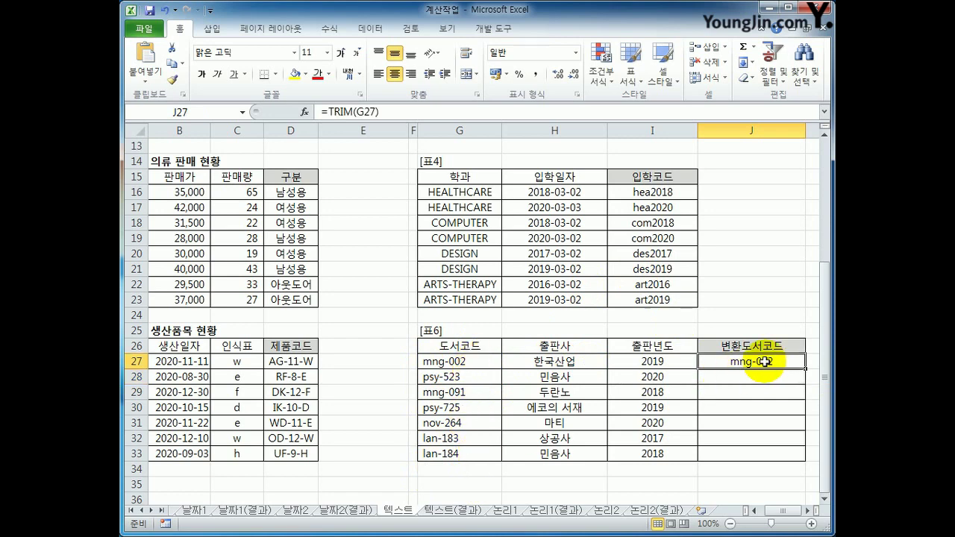
pyautogui.click(340, 111)
pyautogui.doubleClick(349, 120)
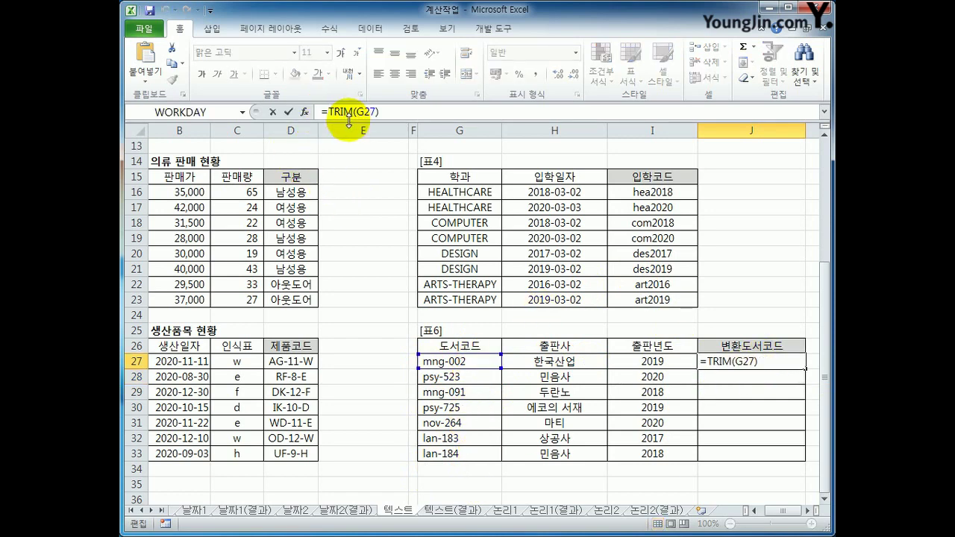
pyautogui.write('UPPER(')
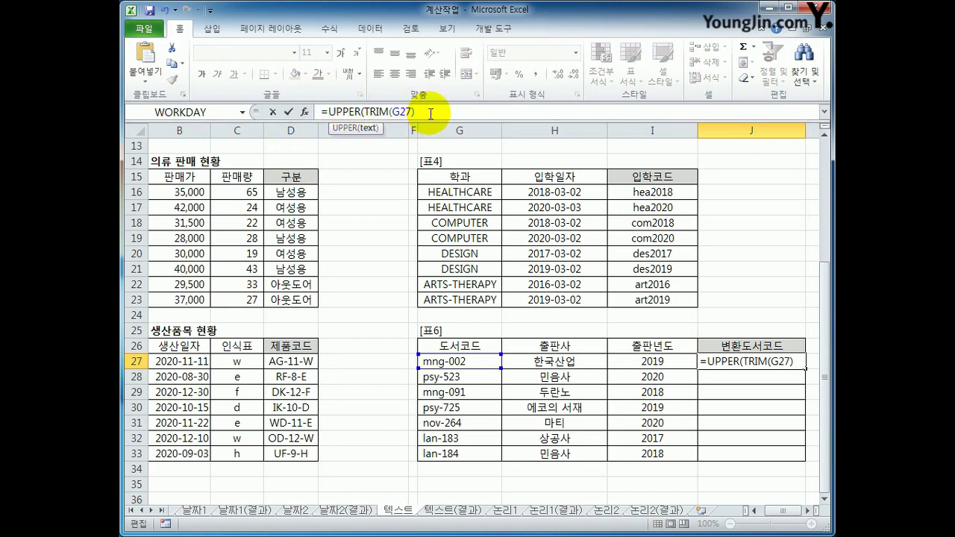
pyautogui.write(')')
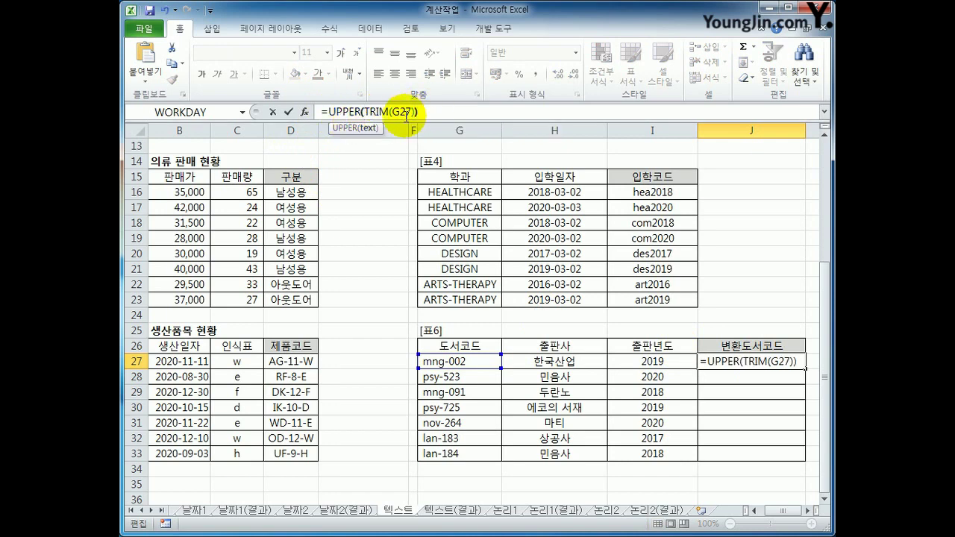
pyautogui.press('Return')
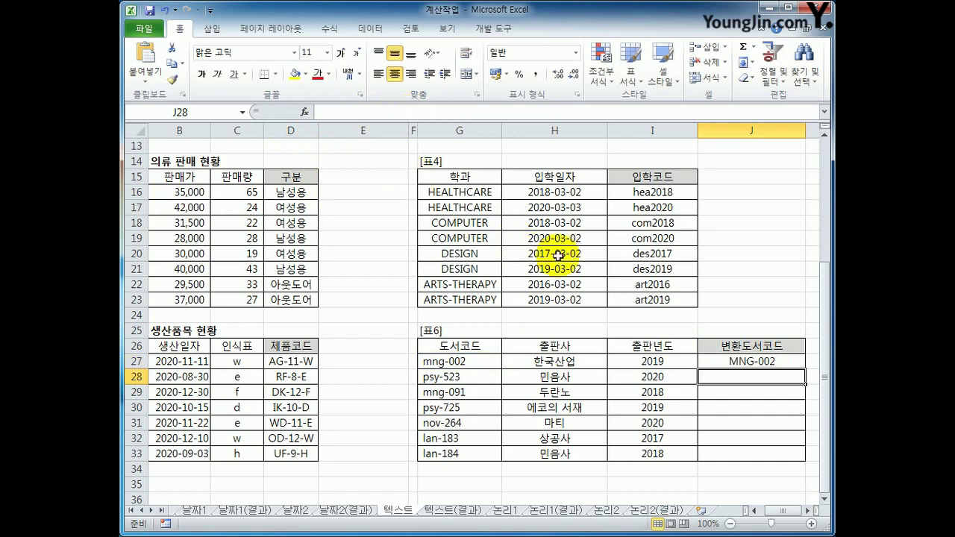
# - Append the text "-KR" to the J27 formula, making it =UPPER(TRIM(G27))&"-KR"
pyautogui.click(735, 362)
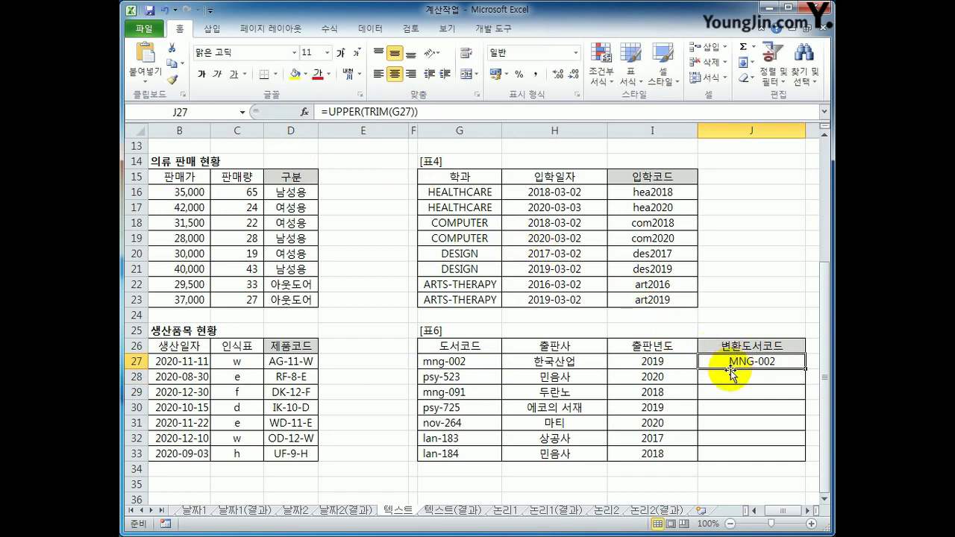
pyautogui.click(466, 111)
pyautogui.write('&')
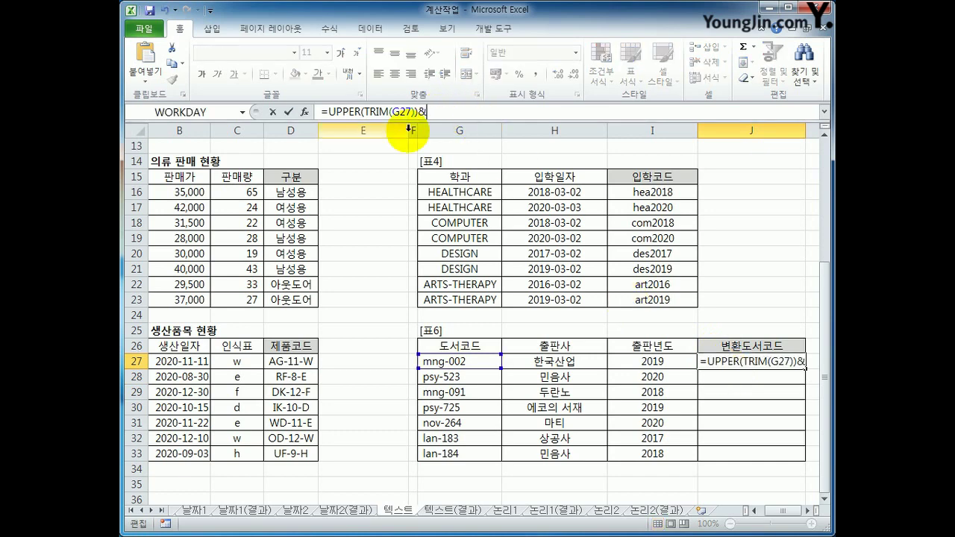
pyautogui.write('"-')
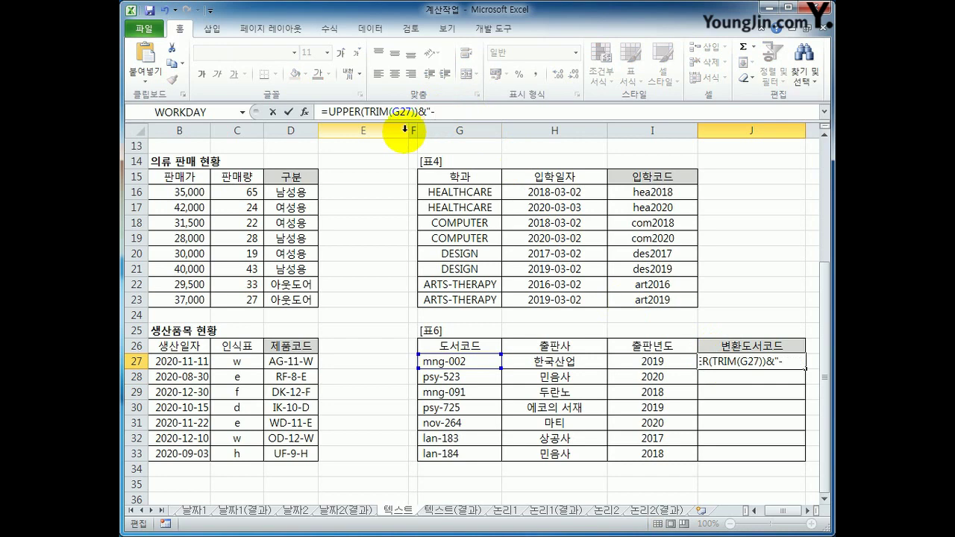
pyautogui.write('k')
pyautogui.press('BackSpace')
pyautogui.write('KR"')
pyautogui.press('Return')
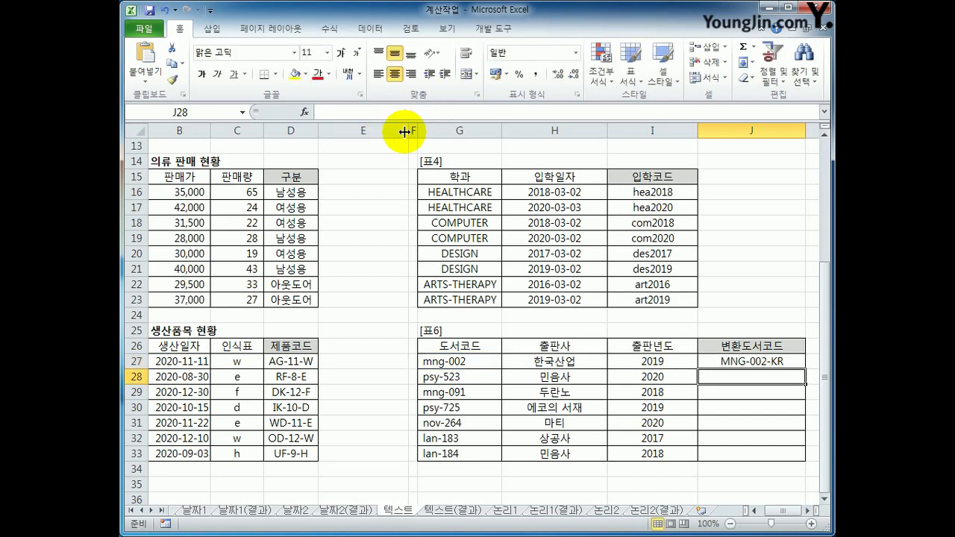
# - Fill the J27 formula down through J33 and review its "-KR" text part
pyautogui.click(735, 361)
pyautogui.moveTo(806, 369); pyautogui.dragTo(796, 461)
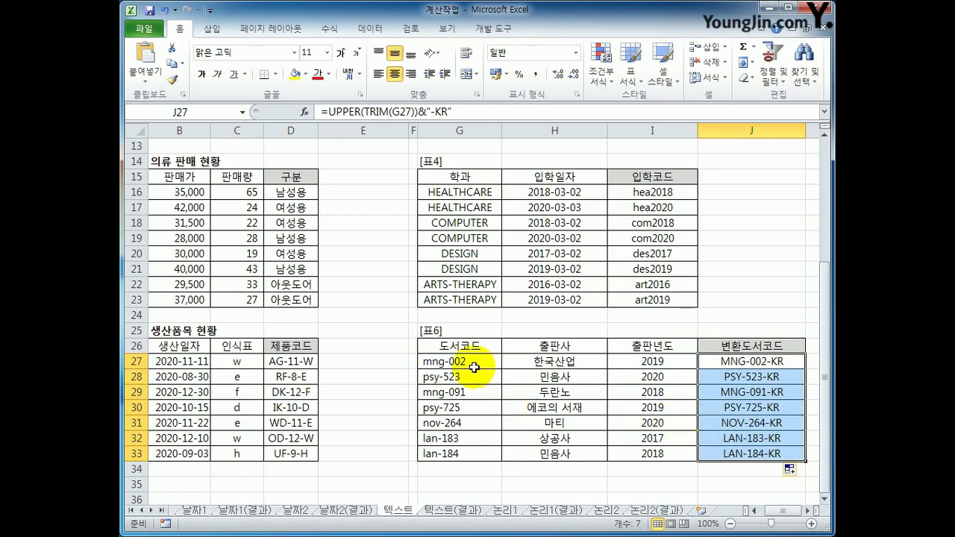
pyautogui.click(433, 112)
pyautogui.moveTo(432, 112); pyautogui.dragTo(446, 114)
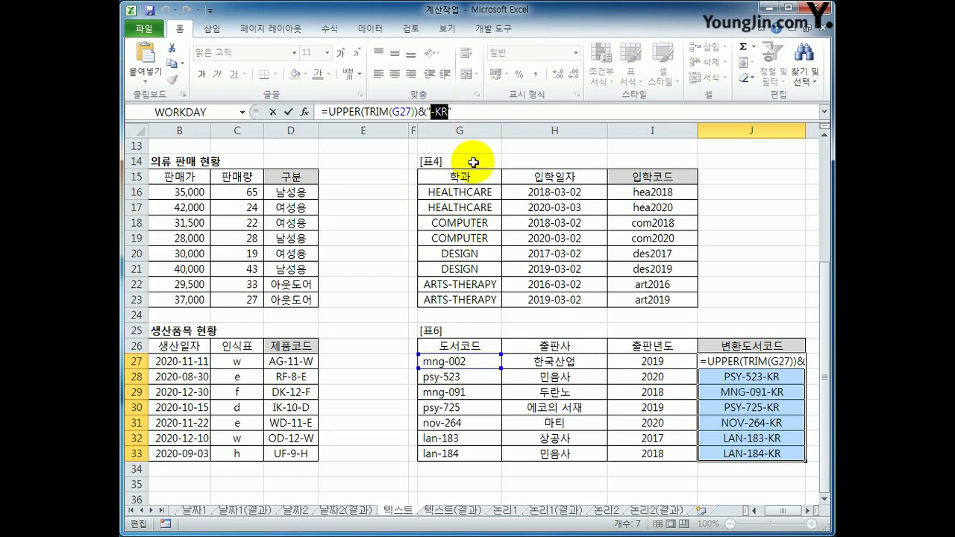
pyautogui.click(489, 110)
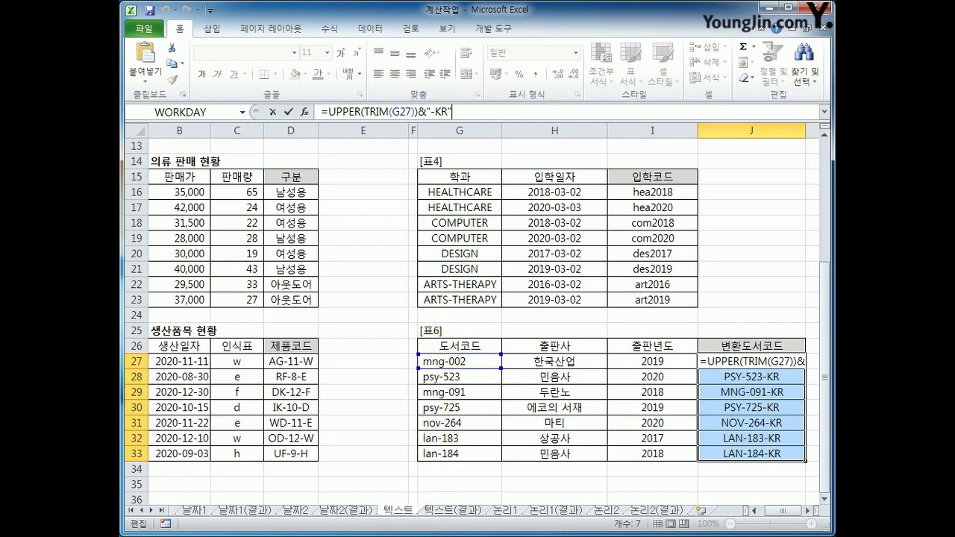